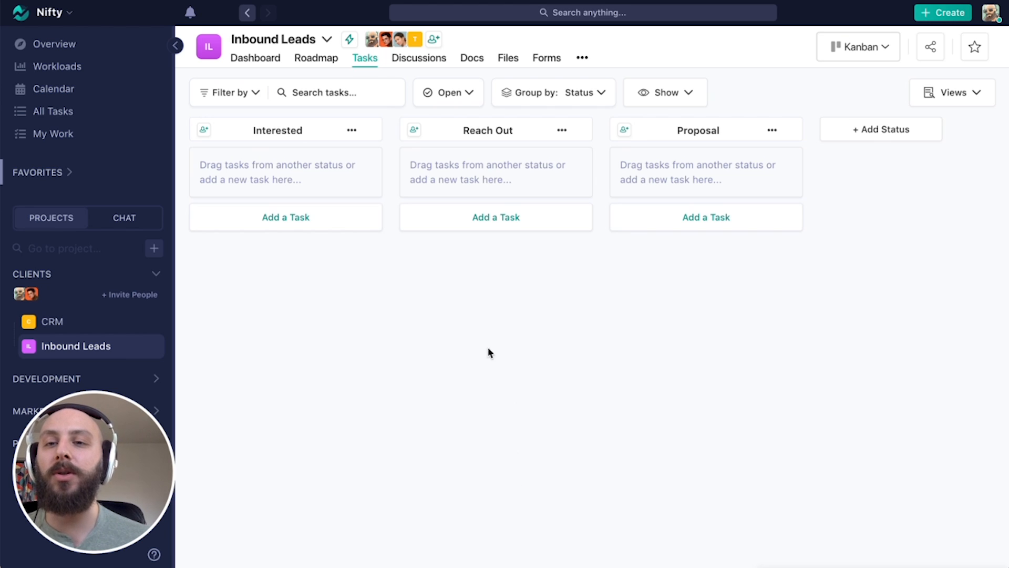
Start a new form from the 'A response is received → Create a task' automation.
click(349, 41)
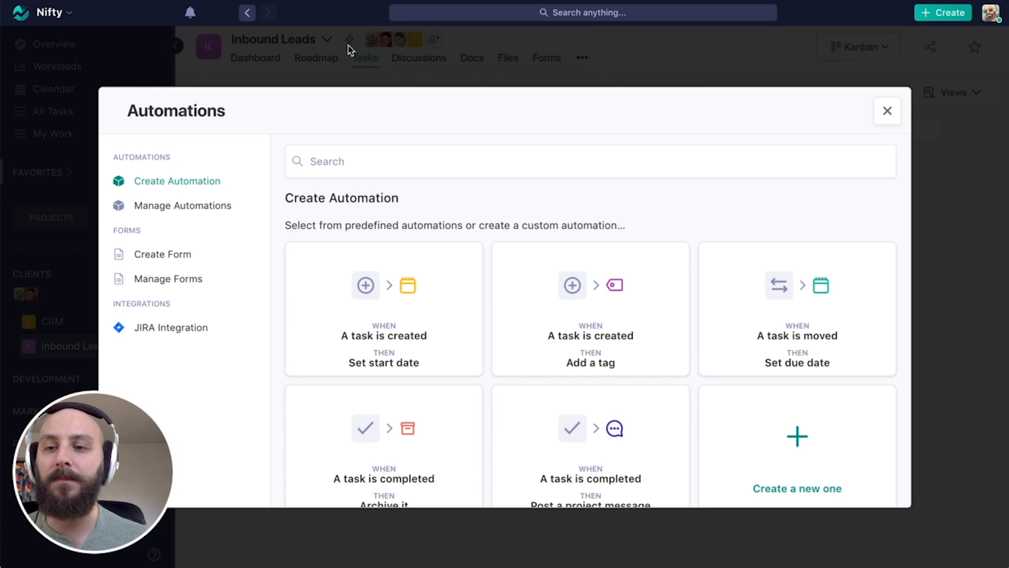
click(188, 258)
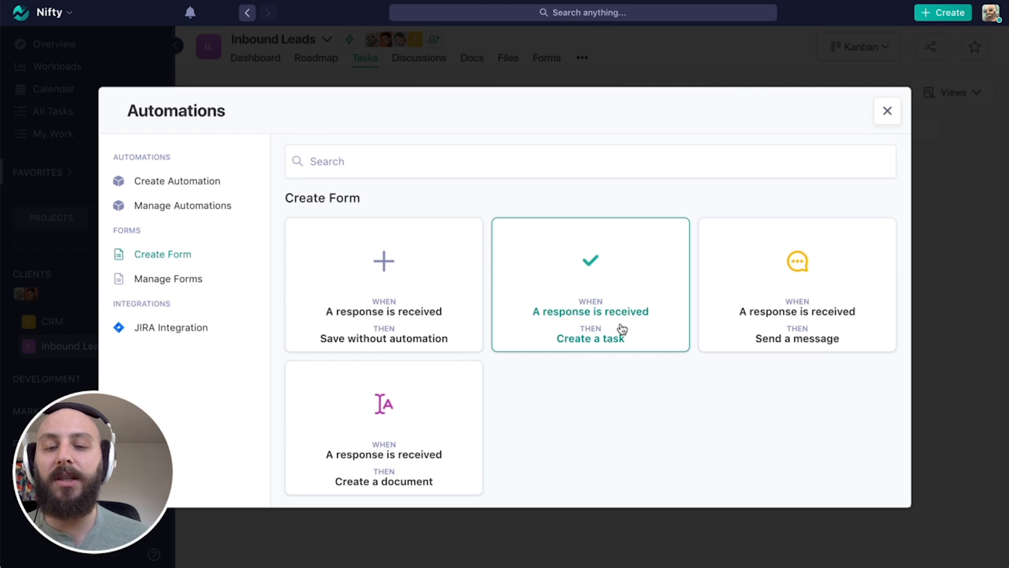
click(621, 269)
Name the form 'Project Request Form' with description 'Tell us more about what you're looking to build!'.
click(357, 216)
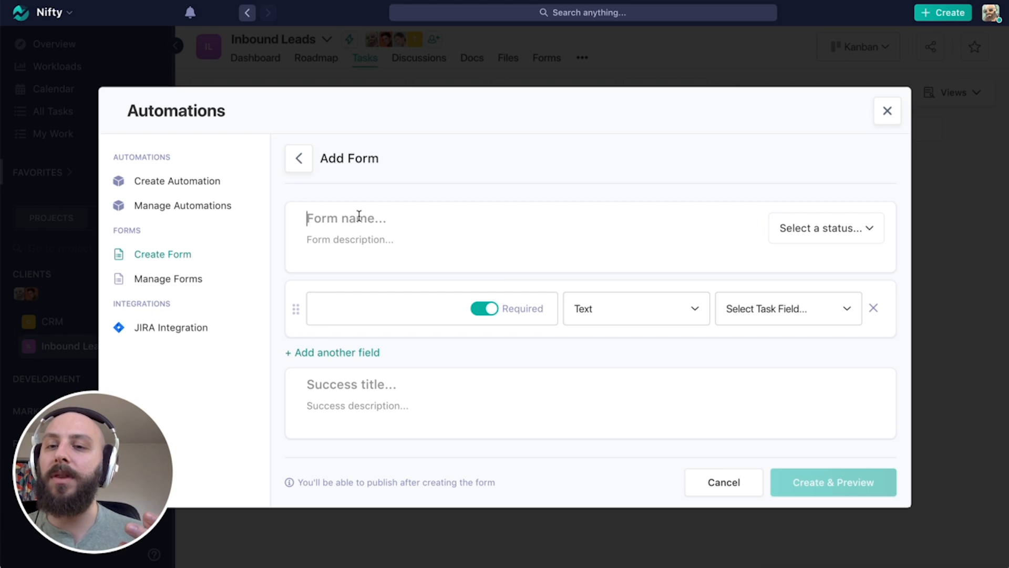
text(Pro)
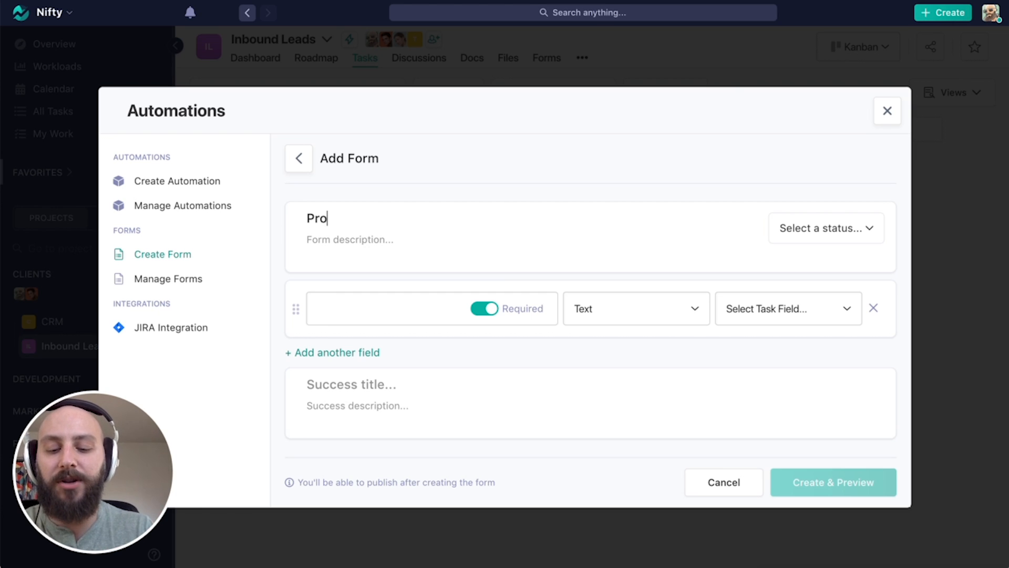
text(ject Request Form)
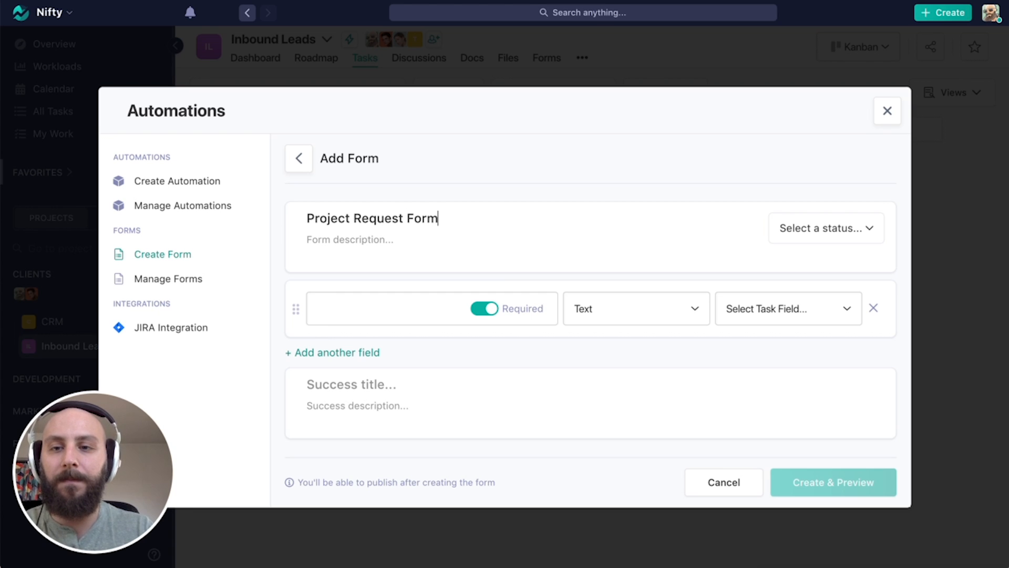
click(345, 240)
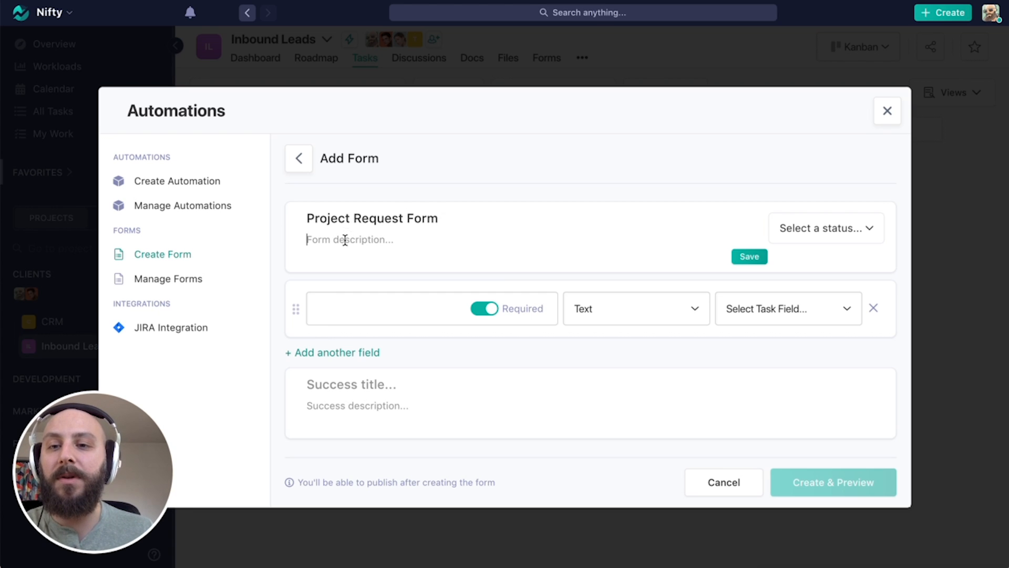
text(Tell us mor)
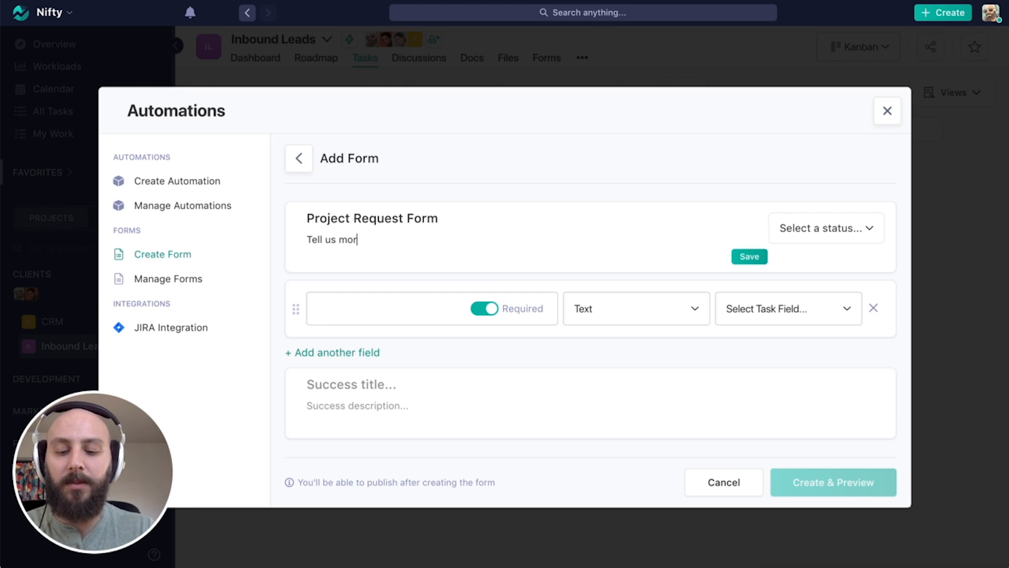
text(e abput what you)
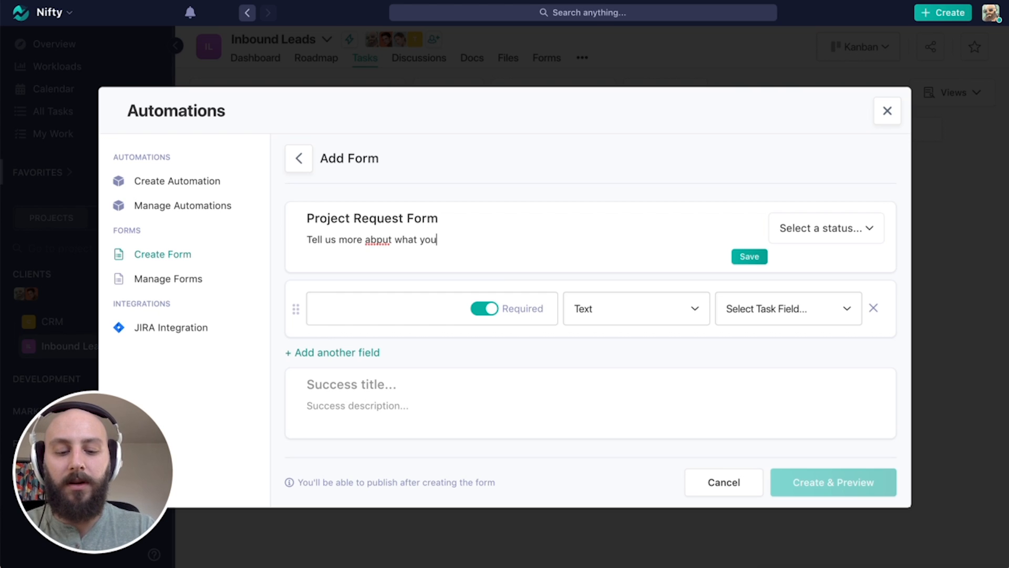
text('re looking to build!)
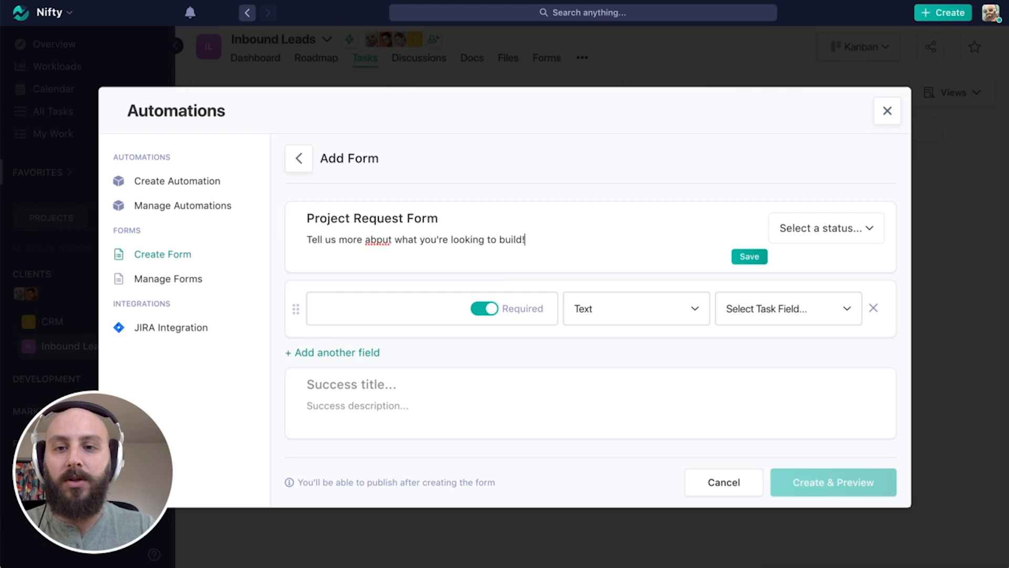
click(381, 240)
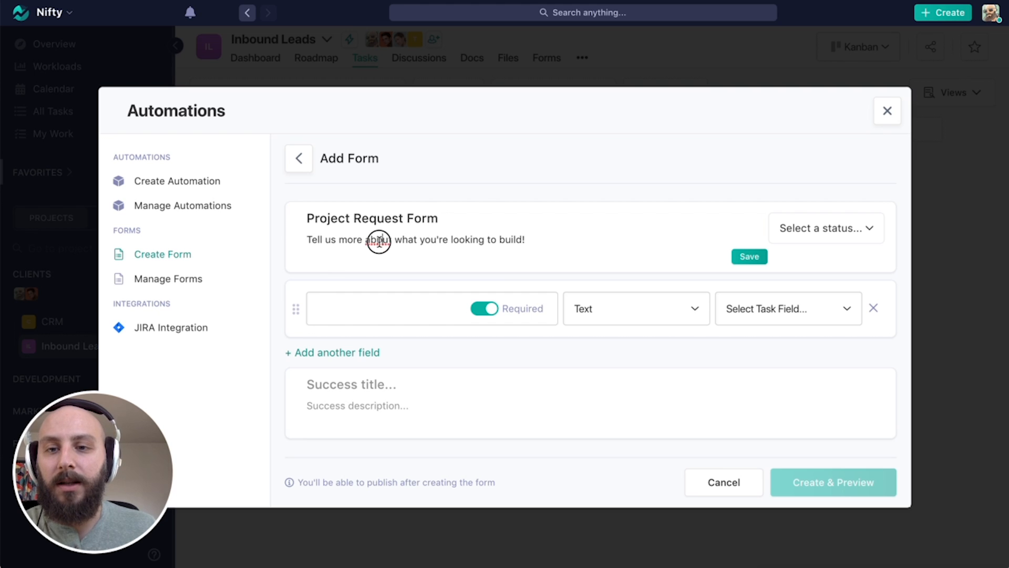
key(BackSpace)
text(o)
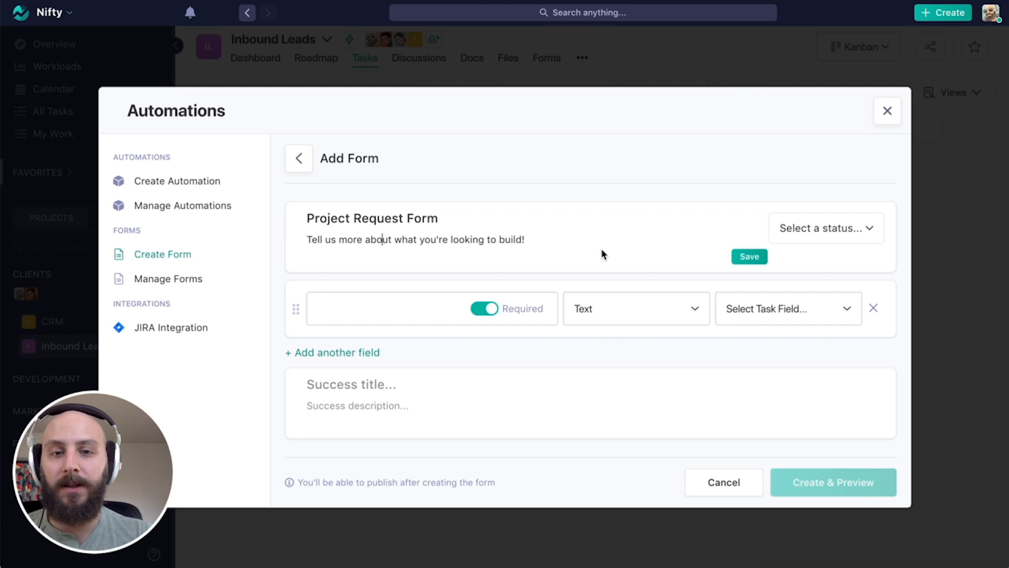
Send new tasks to the Interested status and review the first field's Text type and task-field options.
click(866, 232)
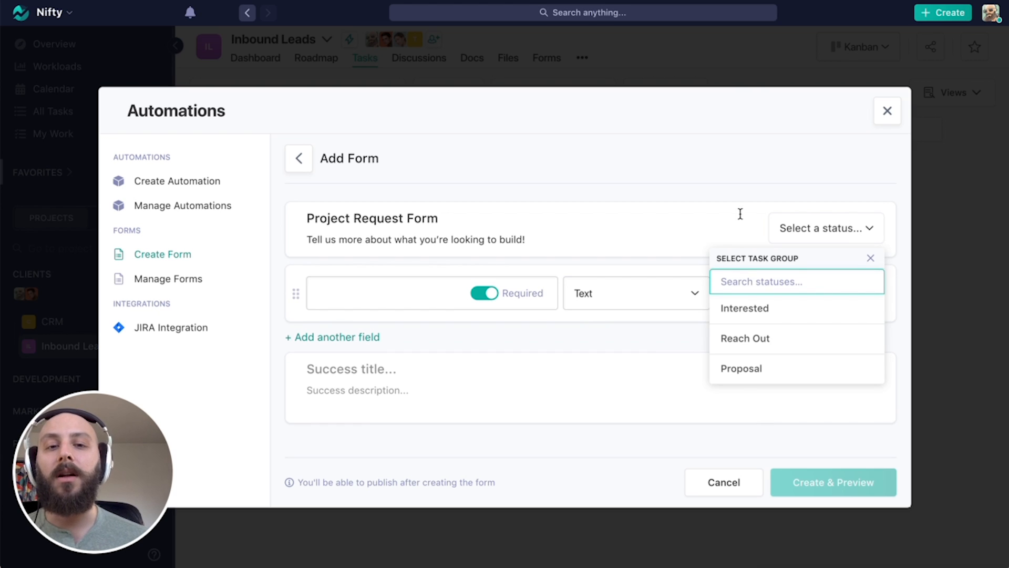
click(758, 317)
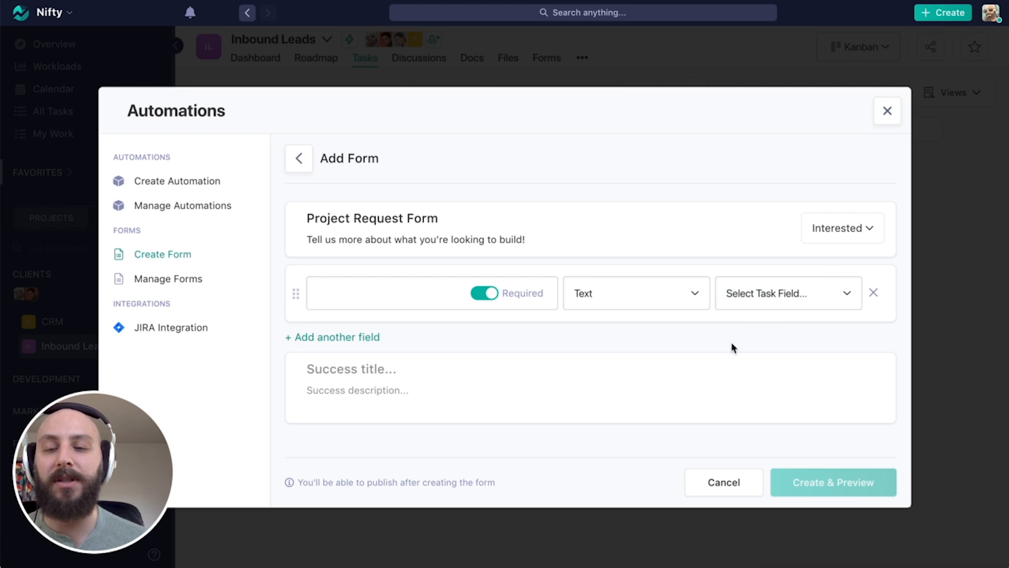
click(384, 295)
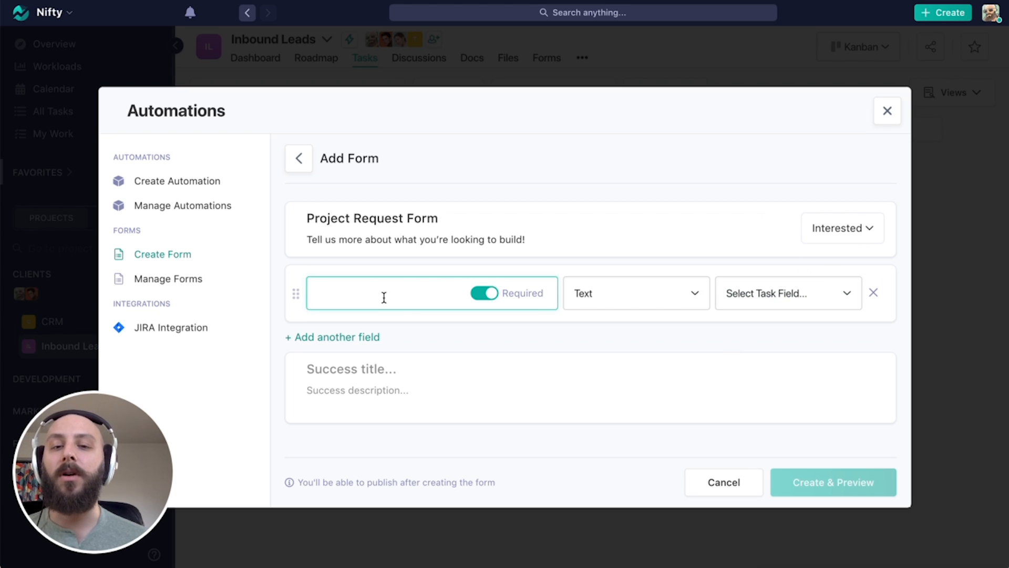
click(645, 309)
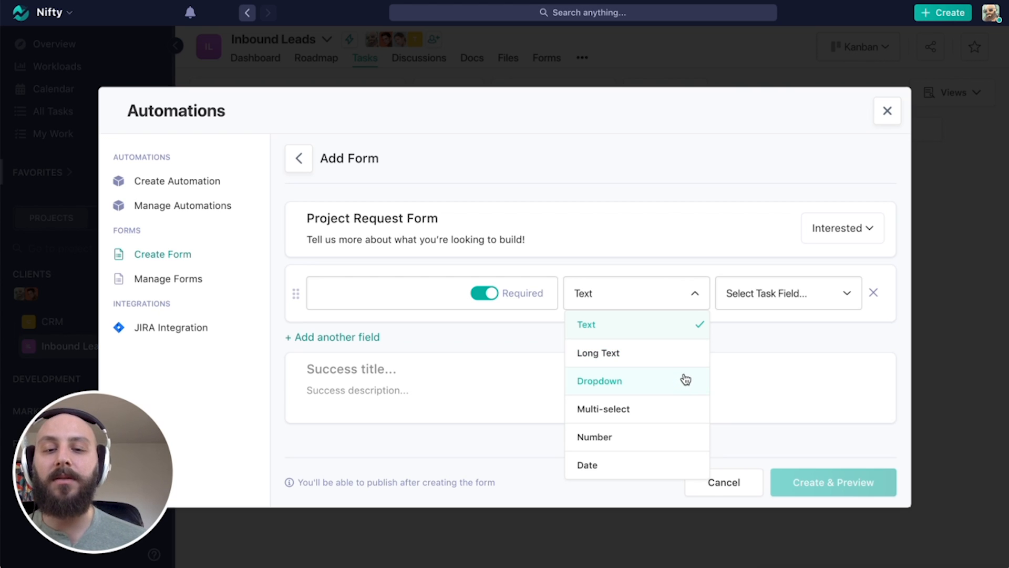
scroll(682, 380, down, 1)
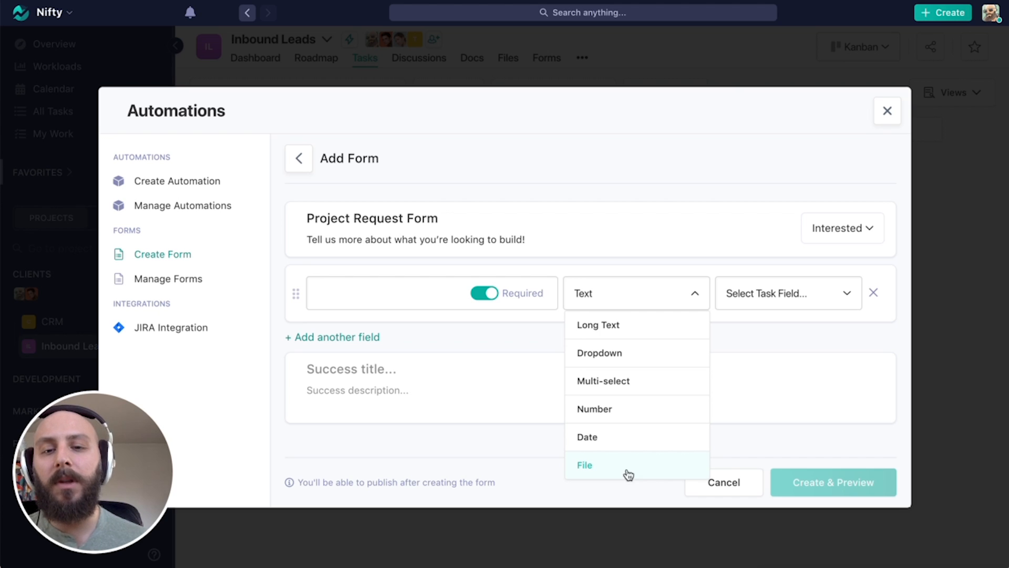
scroll(626, 417, up, 1)
click(563, 267)
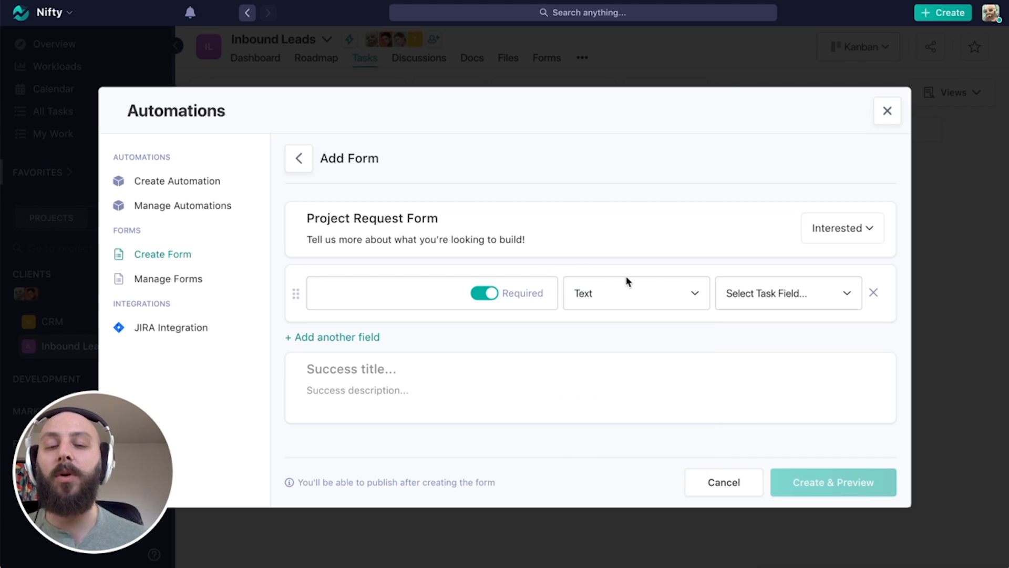
click(821, 297)
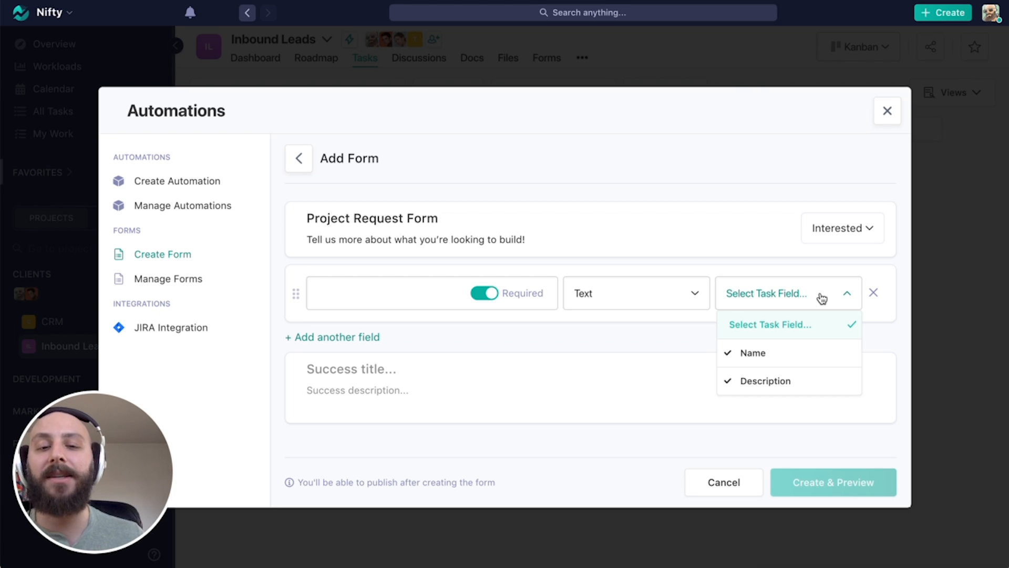
Label the first field 'Name (first and Last)' and map it to the task Description.
click(387, 294)
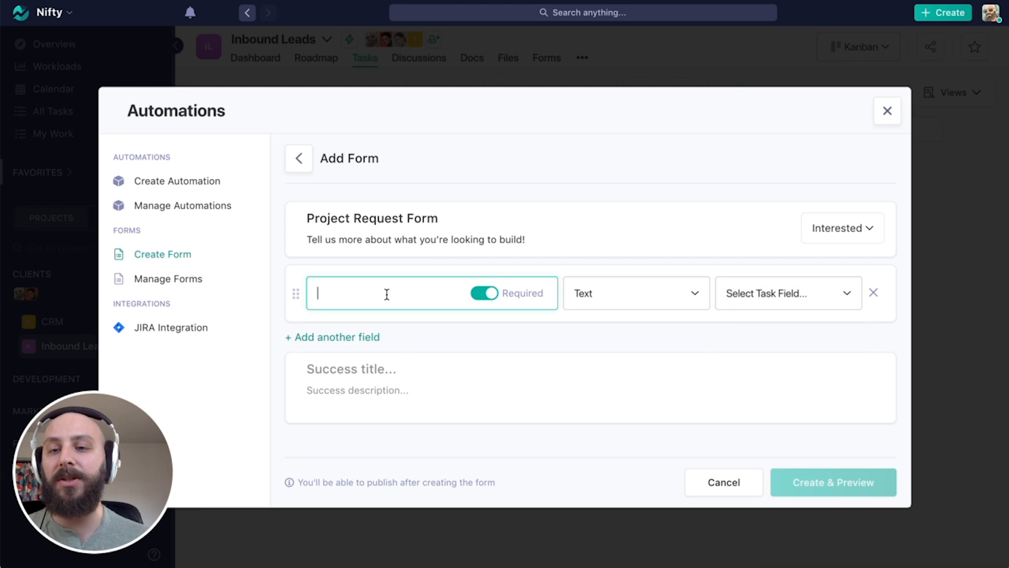
text(Name)
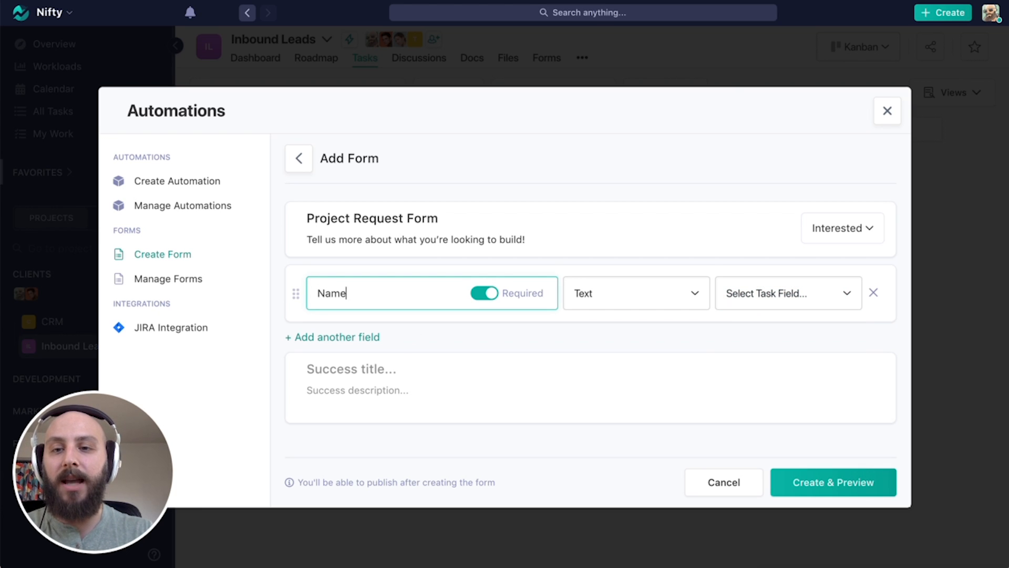
text( (first)
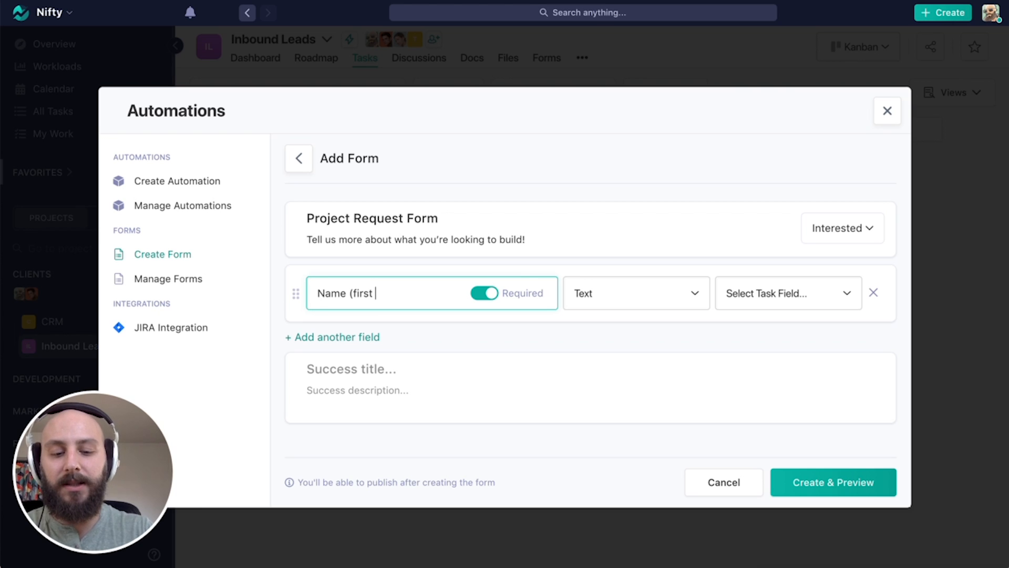
text( and Last)
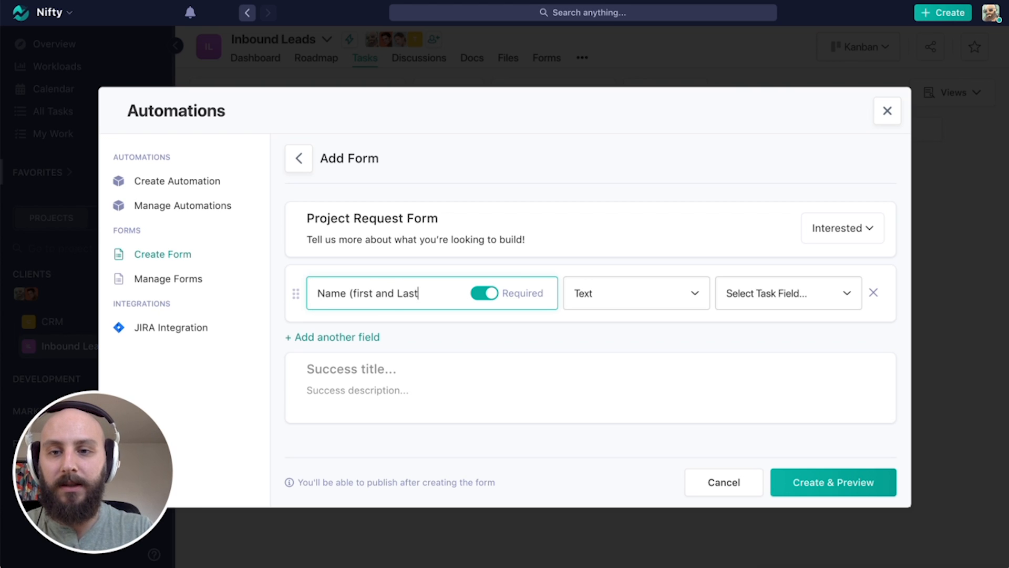
text())
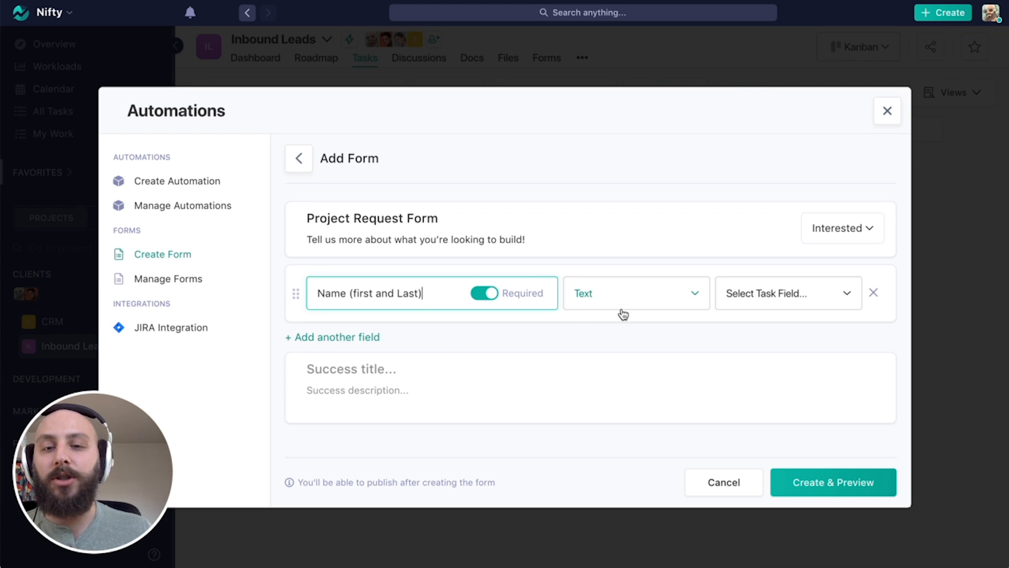
click(809, 301)
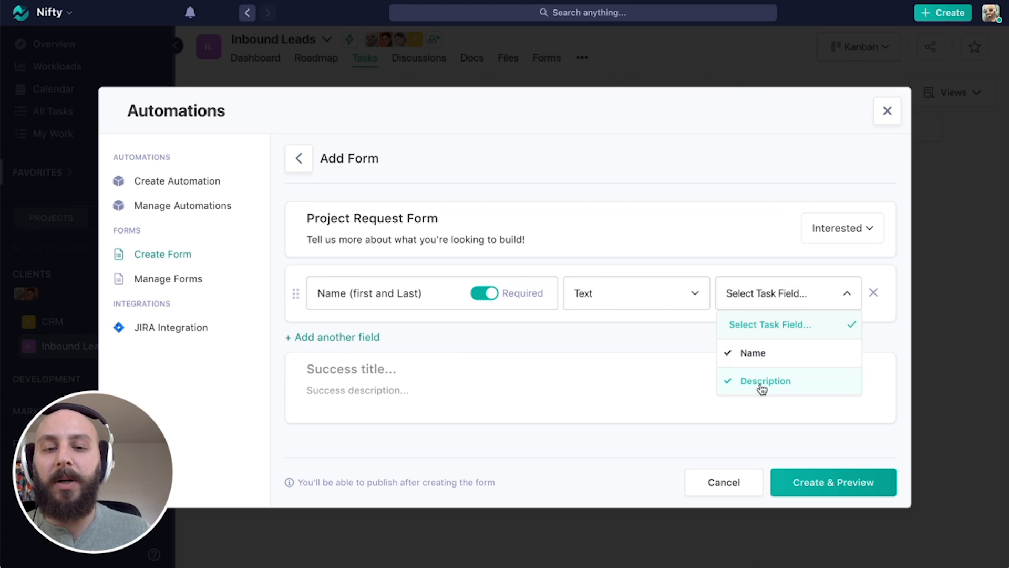
click(766, 388)
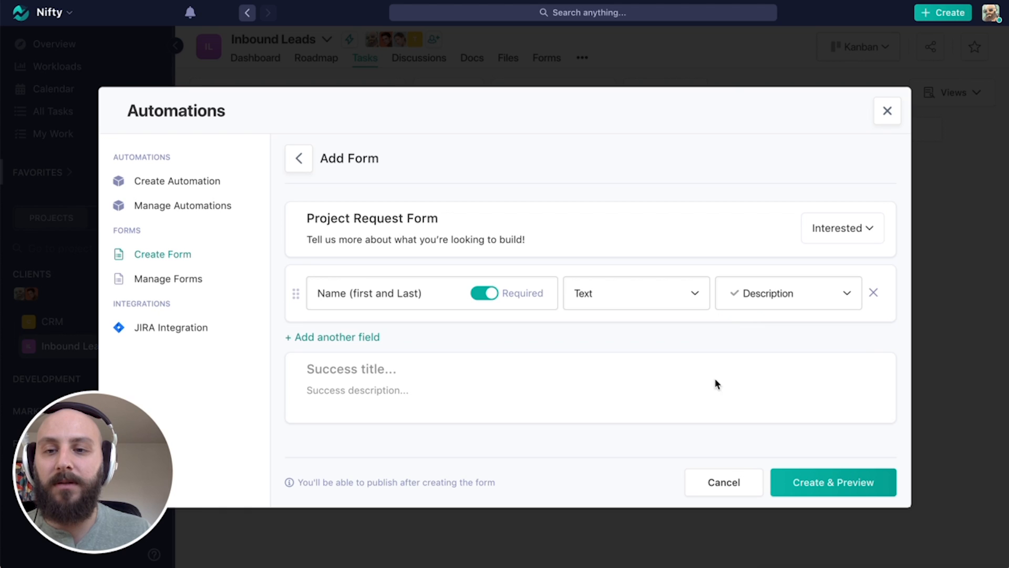
Add a required Email field that fills the task Name.
click(363, 341)
click(353, 356)
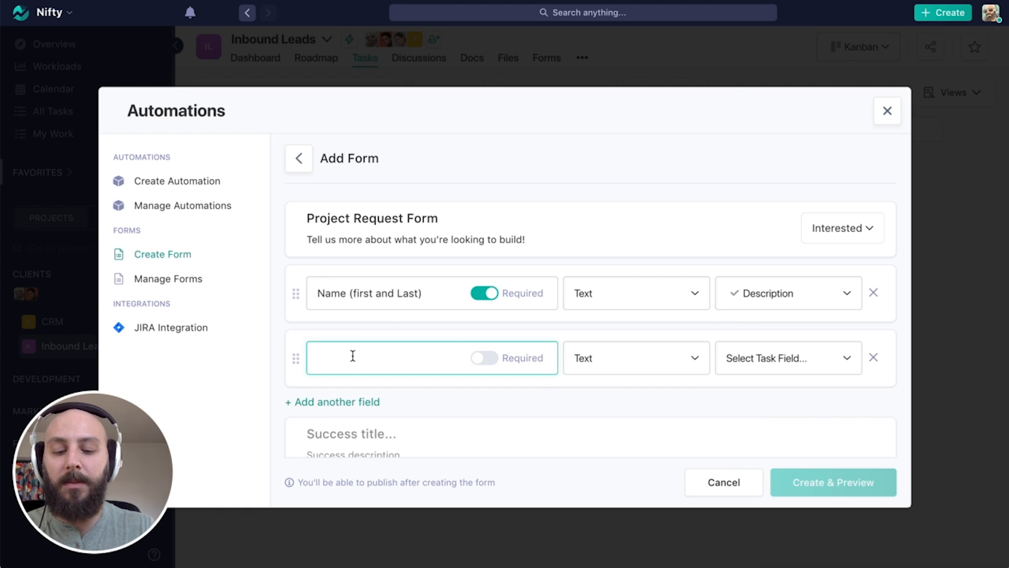
text(Email)
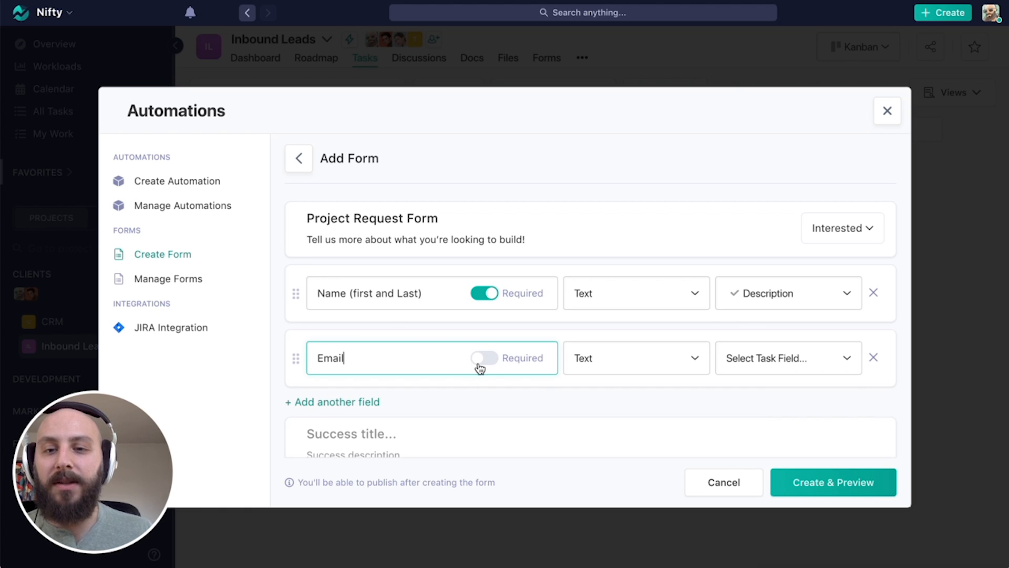
click(481, 360)
click(654, 366)
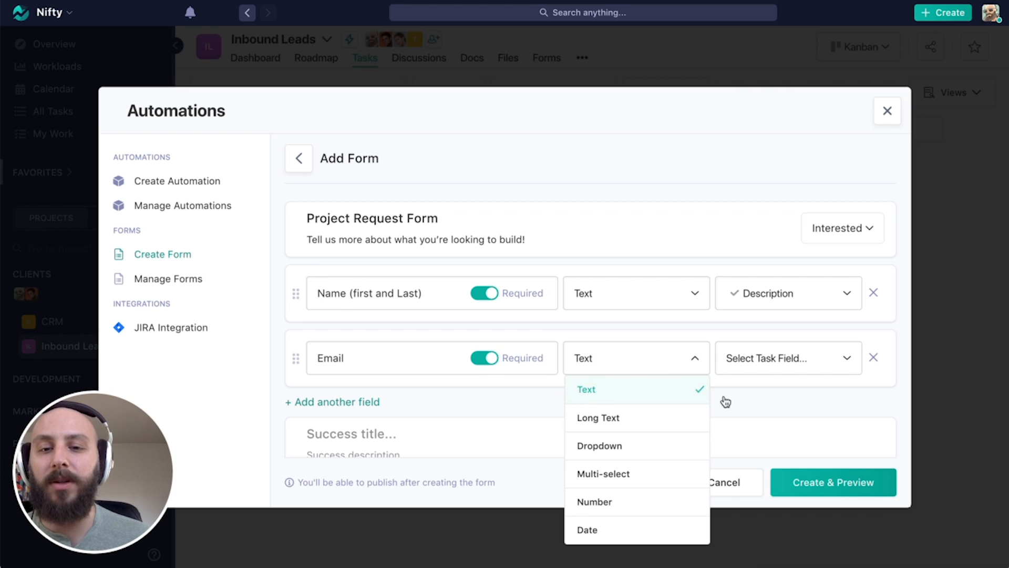
click(829, 360)
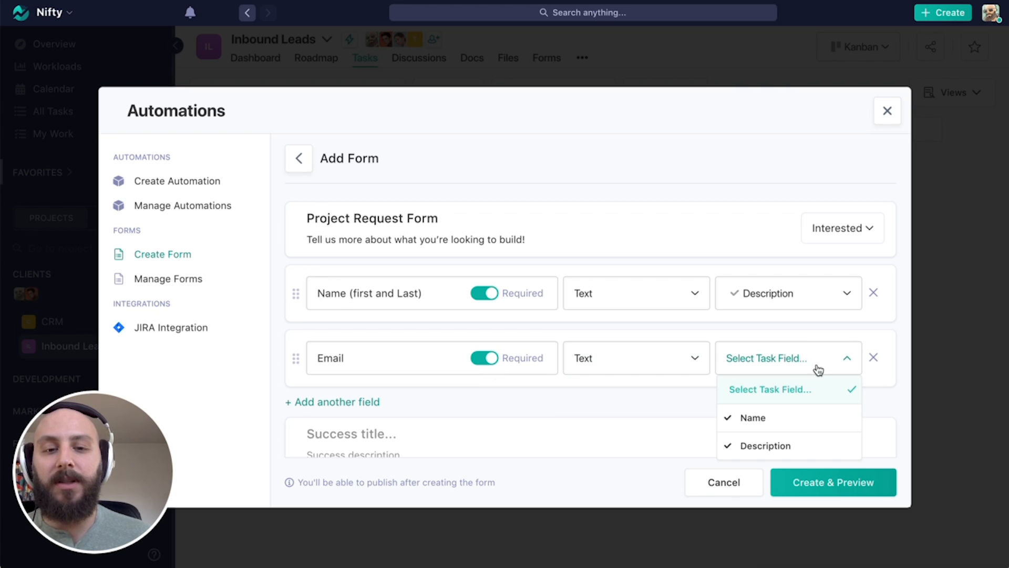
click(794, 418)
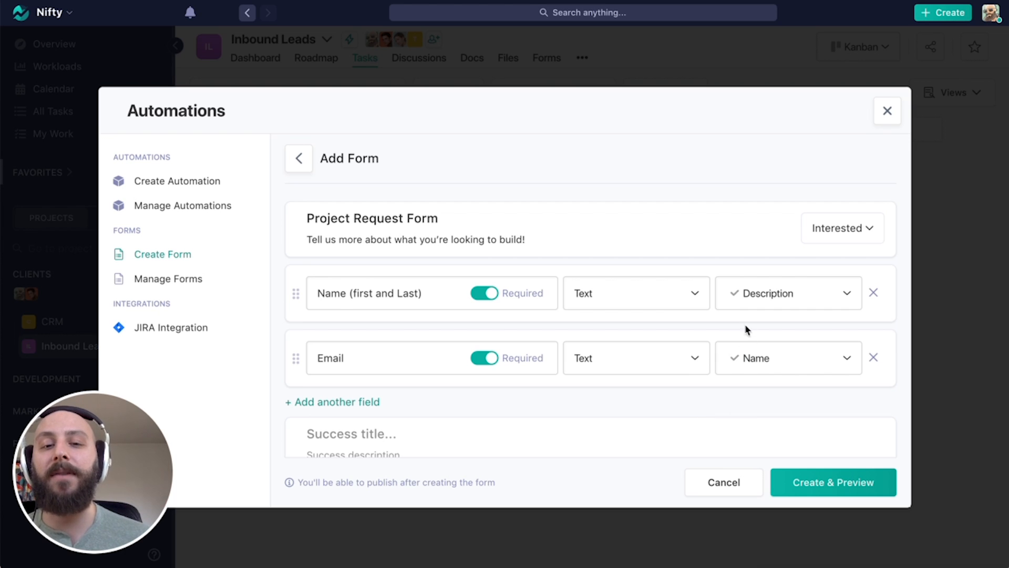
Add a Long Text 'Project Description' field that fills the task Description.
click(373, 413)
click(394, 428)
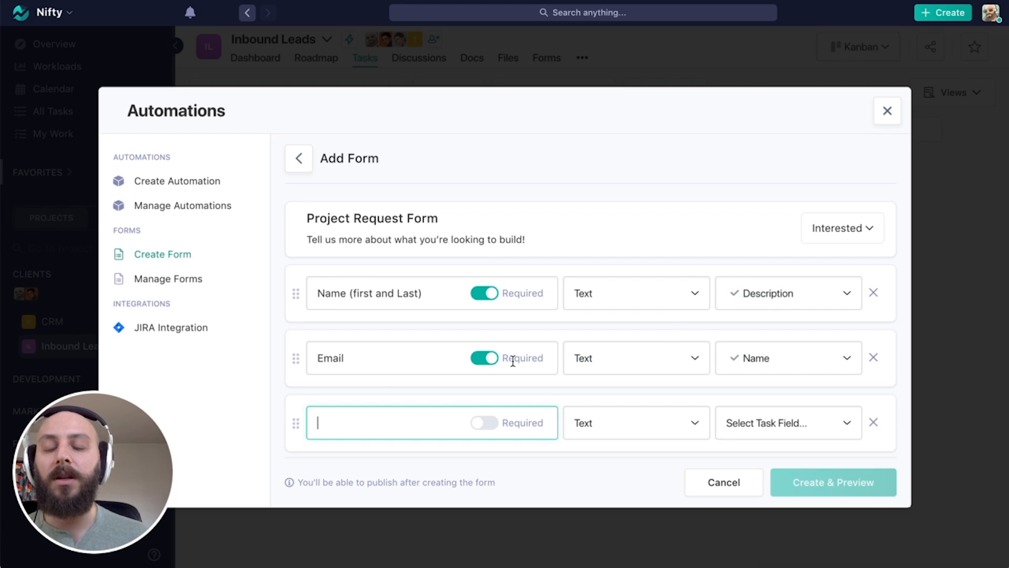
scroll(525, 363, down, 1)
text(Pr)
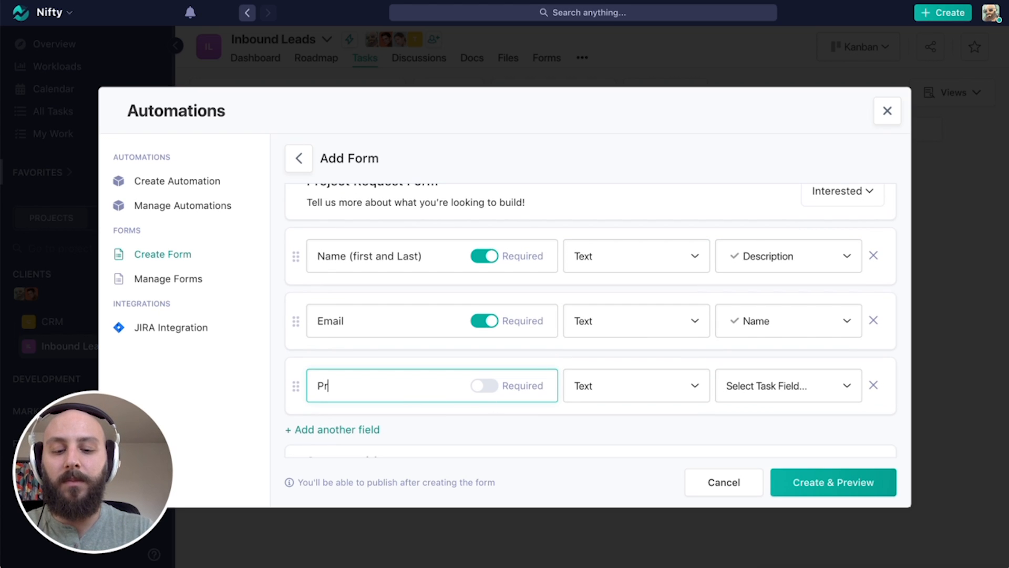
text(oject Descri)
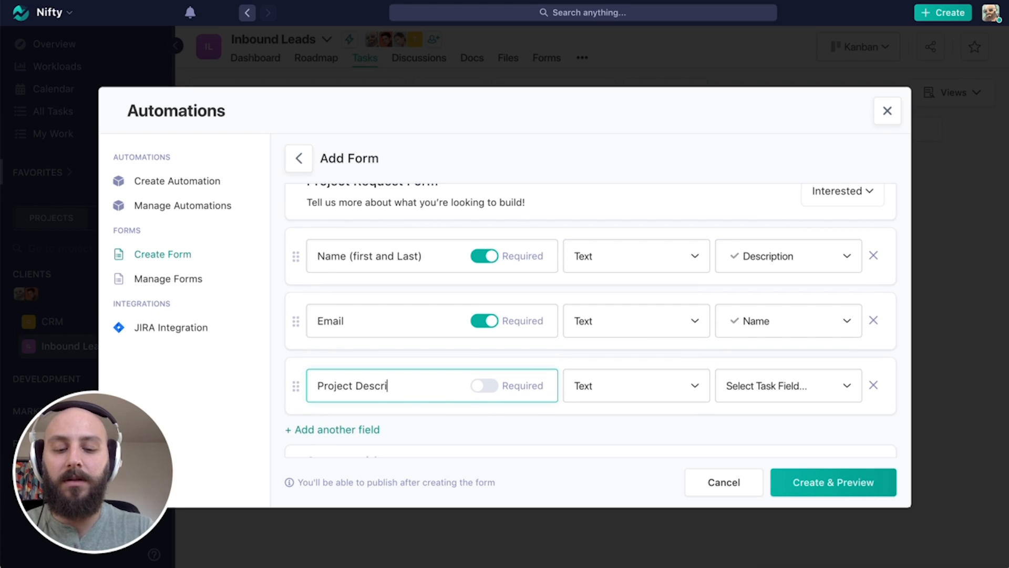
text(ption)
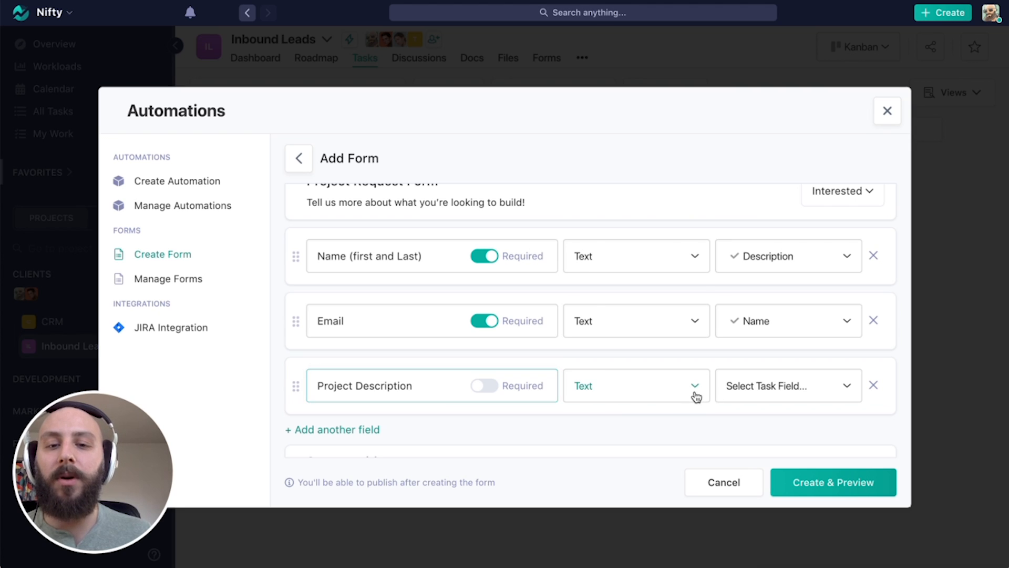
click(695, 389)
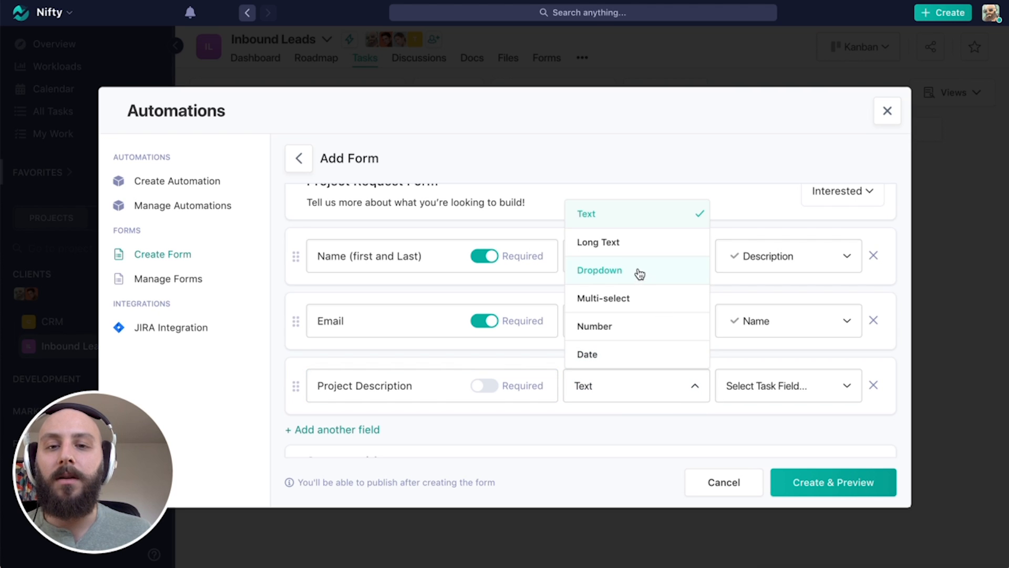
click(637, 246)
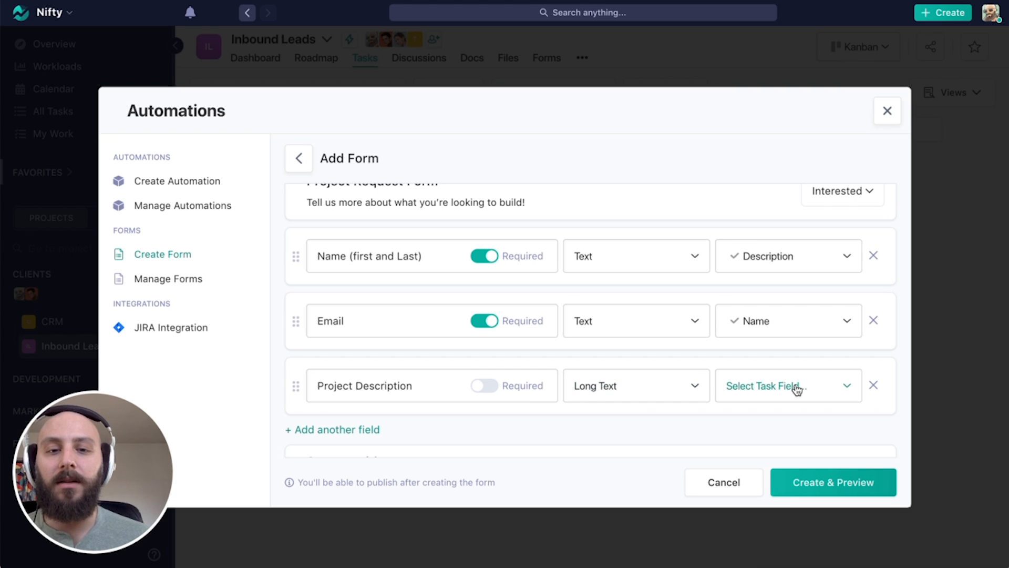
click(859, 388)
click(778, 476)
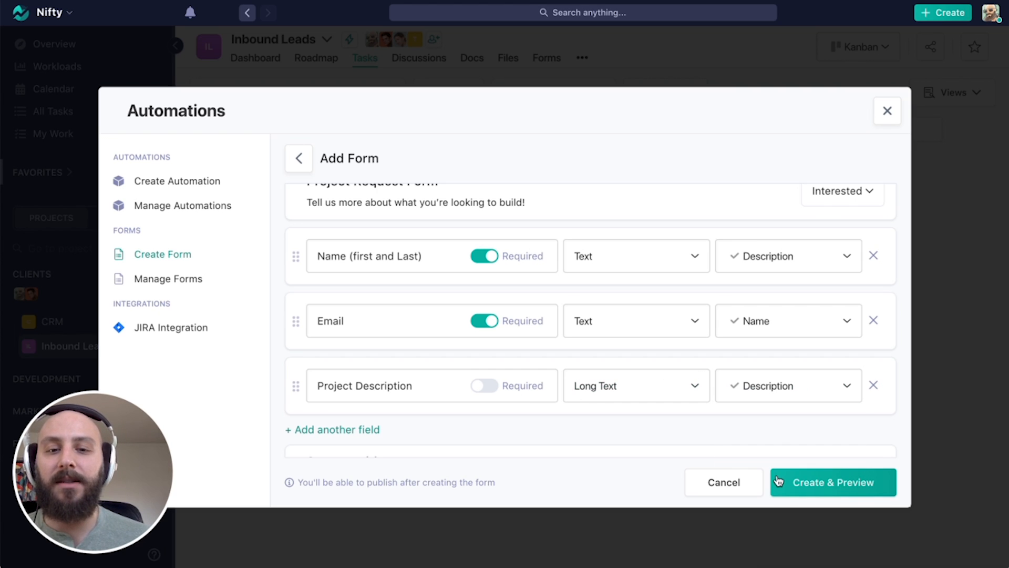
Add a 'Project Type' field with a Dropdown answer type.
click(369, 436)
scroll(511, 405, down, 2)
click(357, 361)
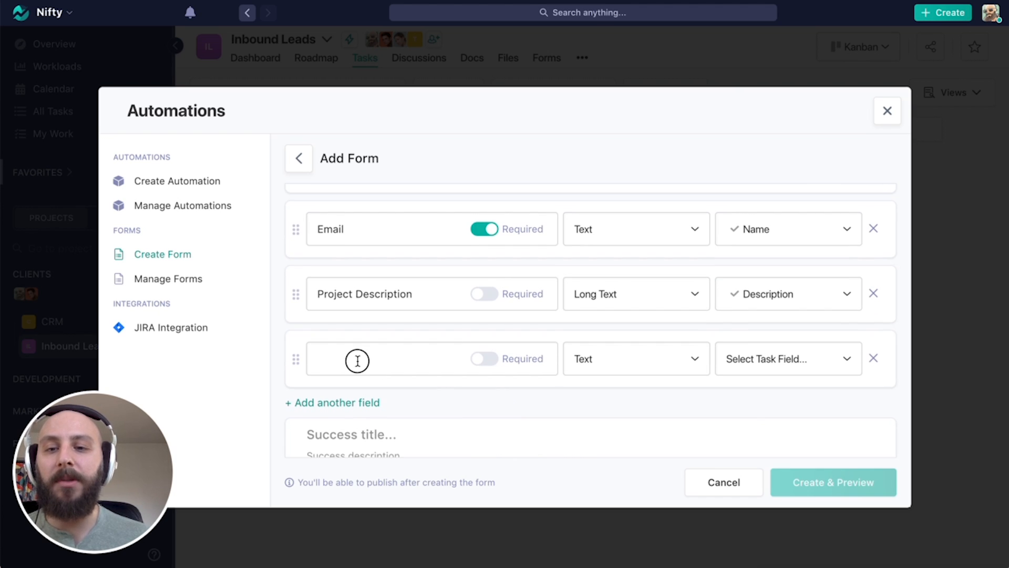
text(Projec)
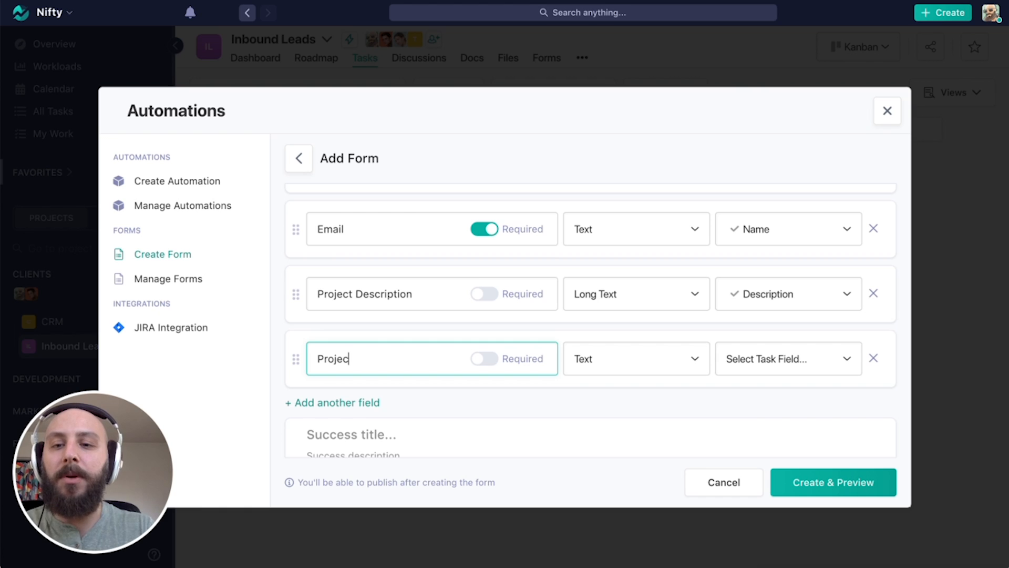
text(t Type)
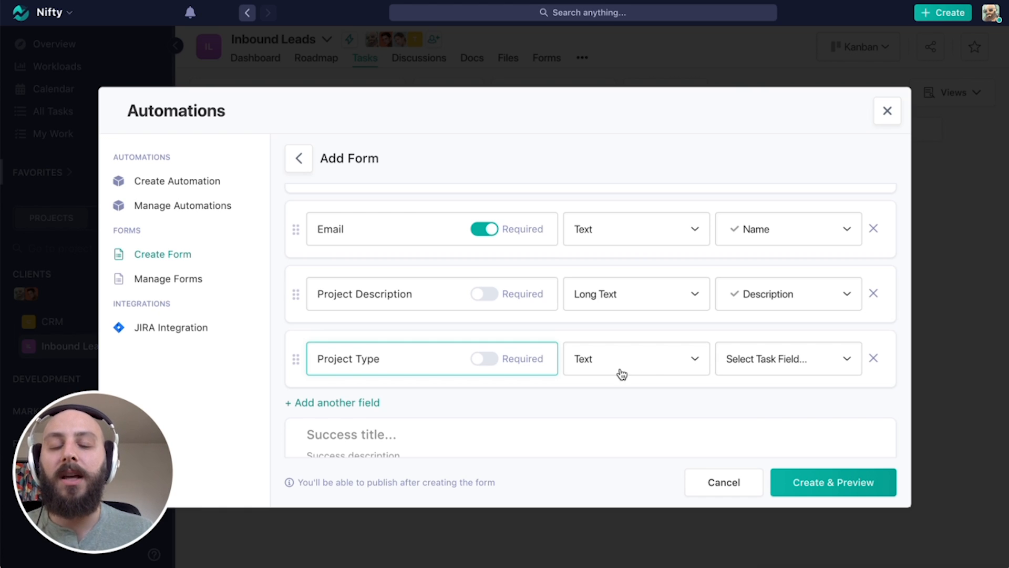
click(648, 368)
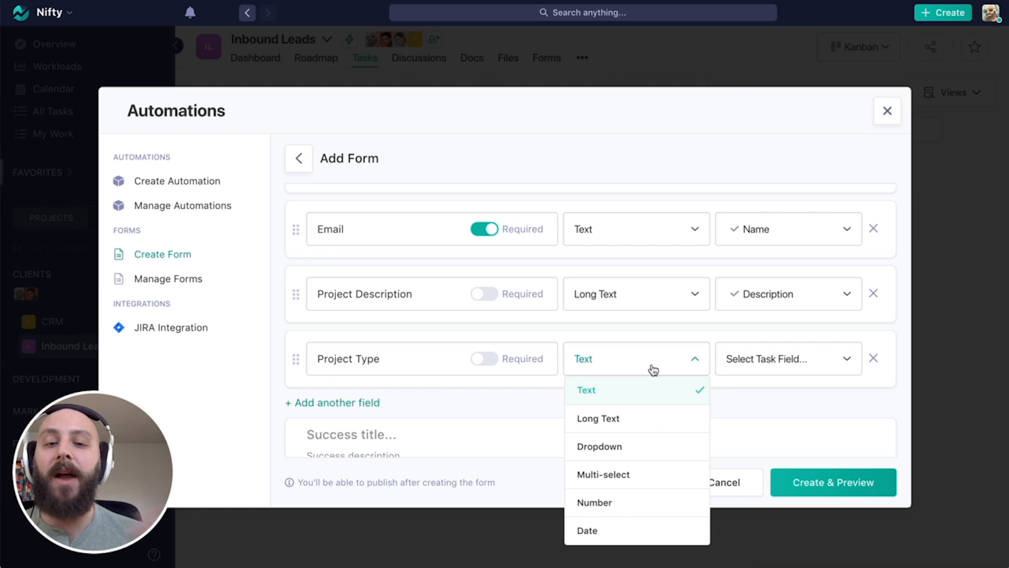
click(629, 449)
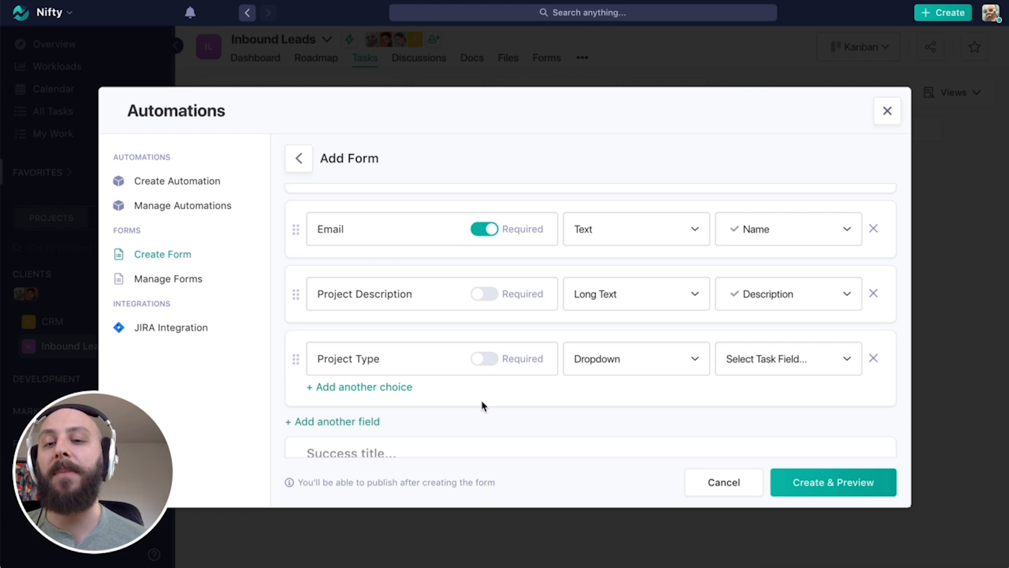
Keep Dropdown for Project Type, adding then removing an empty choice.
click(639, 365)
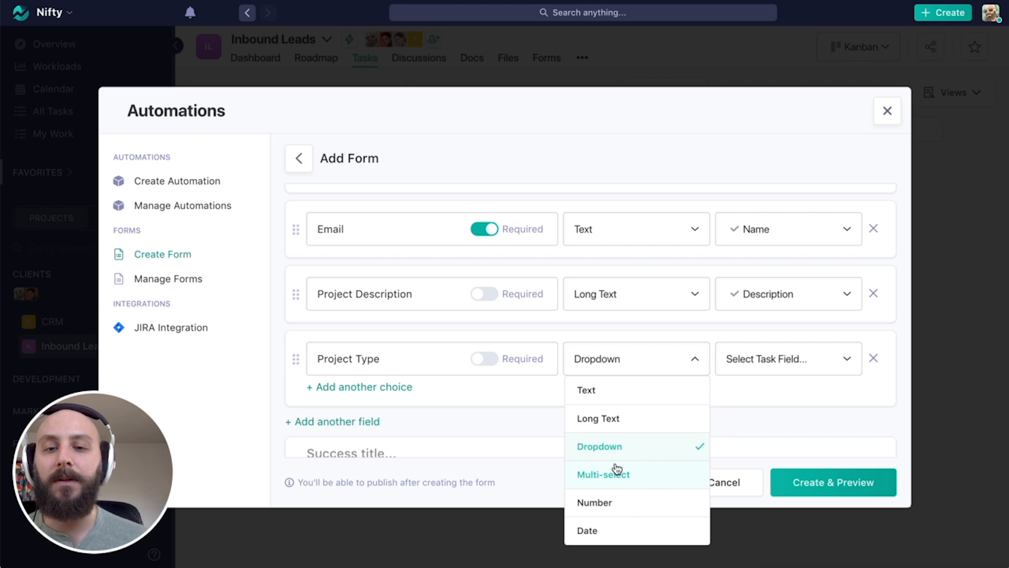
click(532, 399)
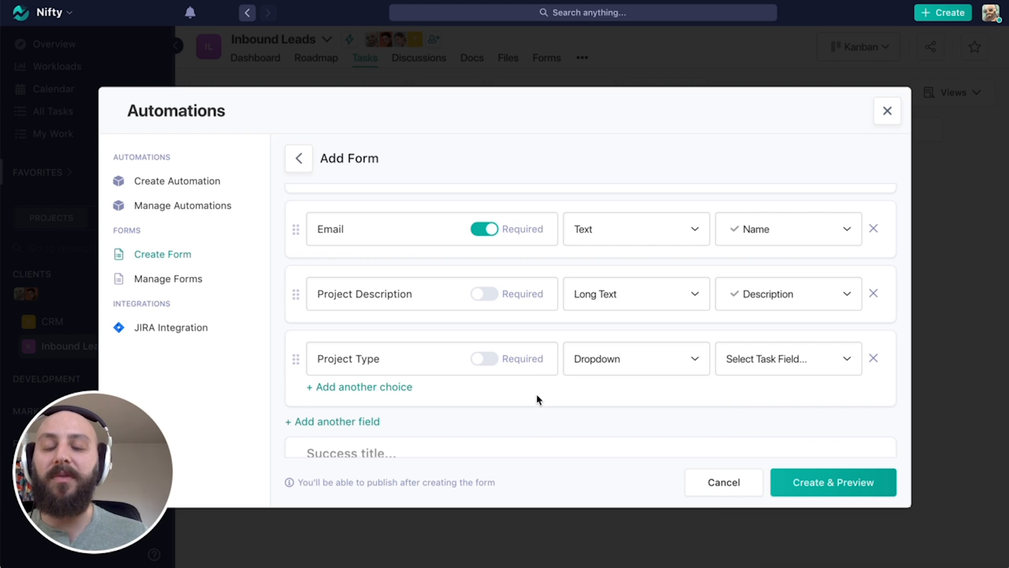
click(391, 388)
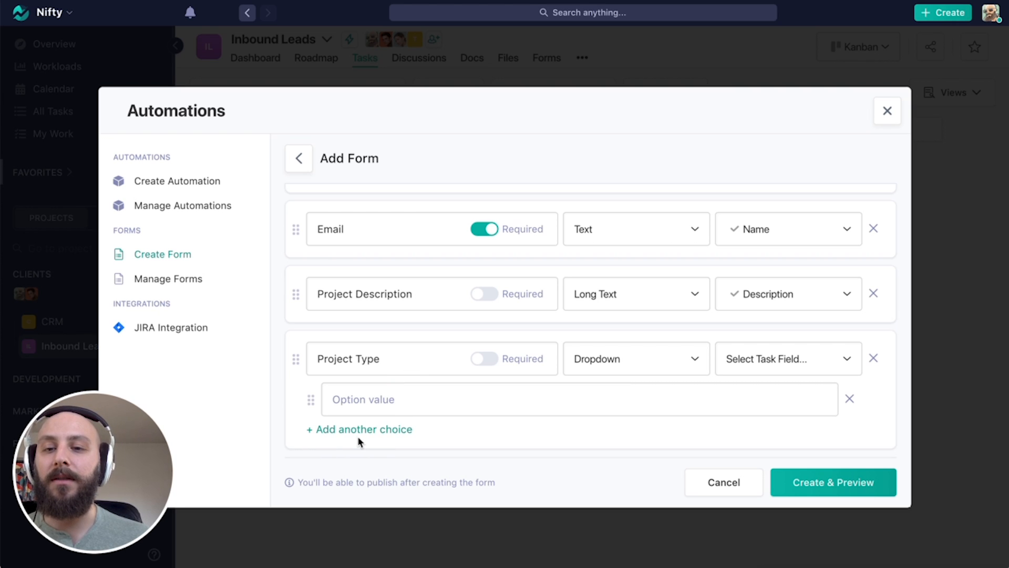
click(849, 398)
click(824, 365)
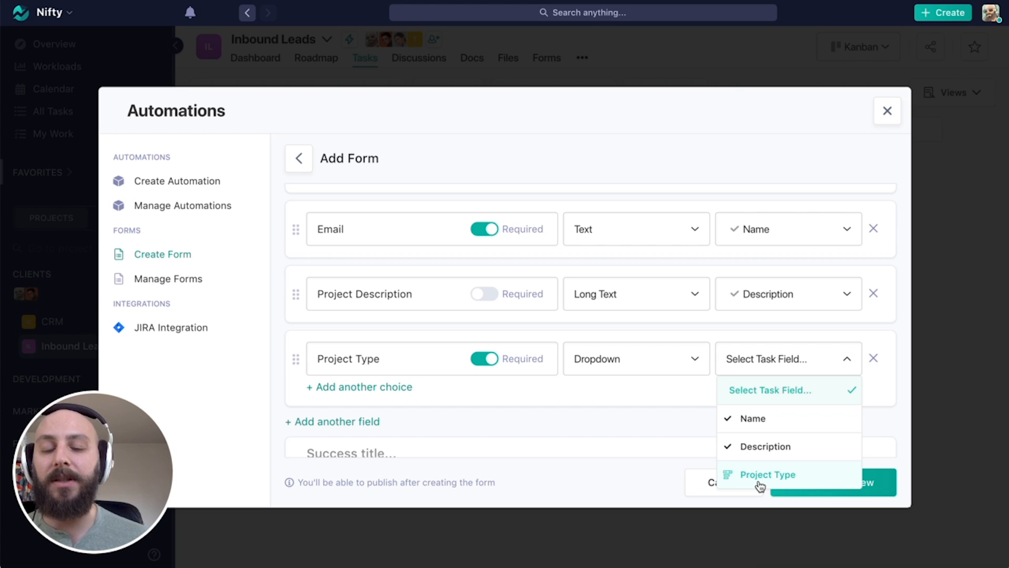
Map Project Type to the task's Project Type field, offering Website, Web App and Mobile App.
click(760, 484)
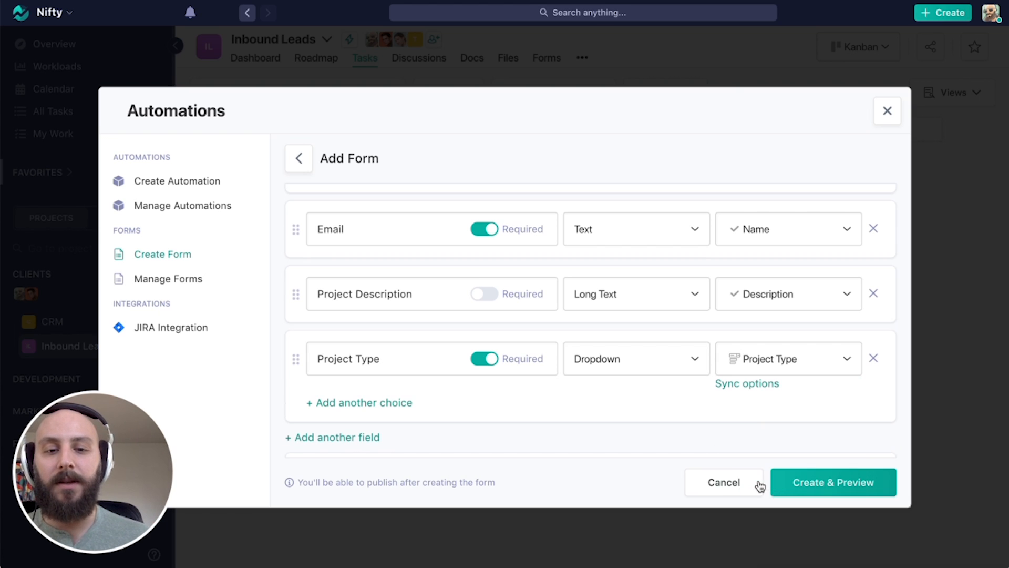
click(749, 388)
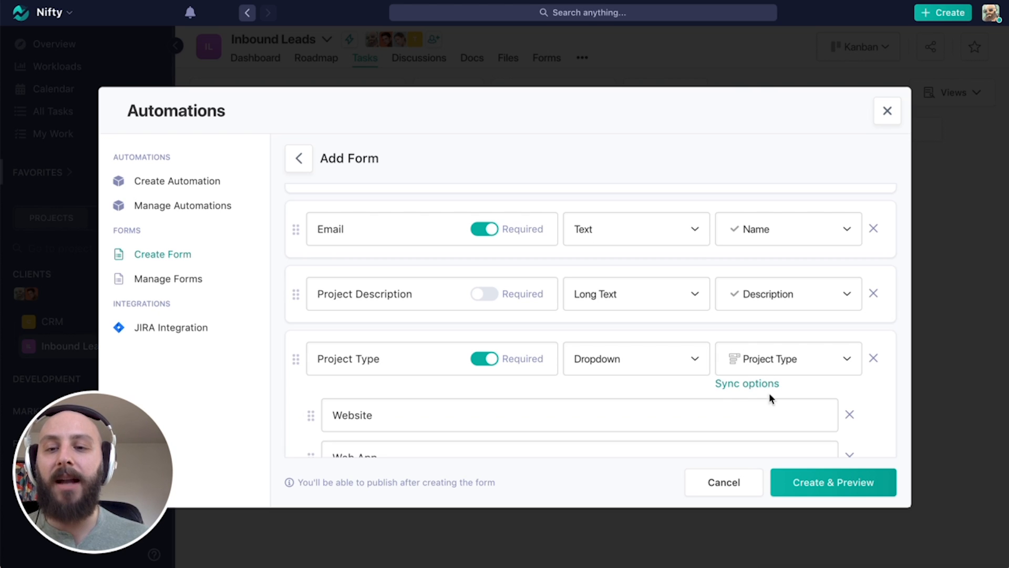
scroll(878, 416, down, 3)
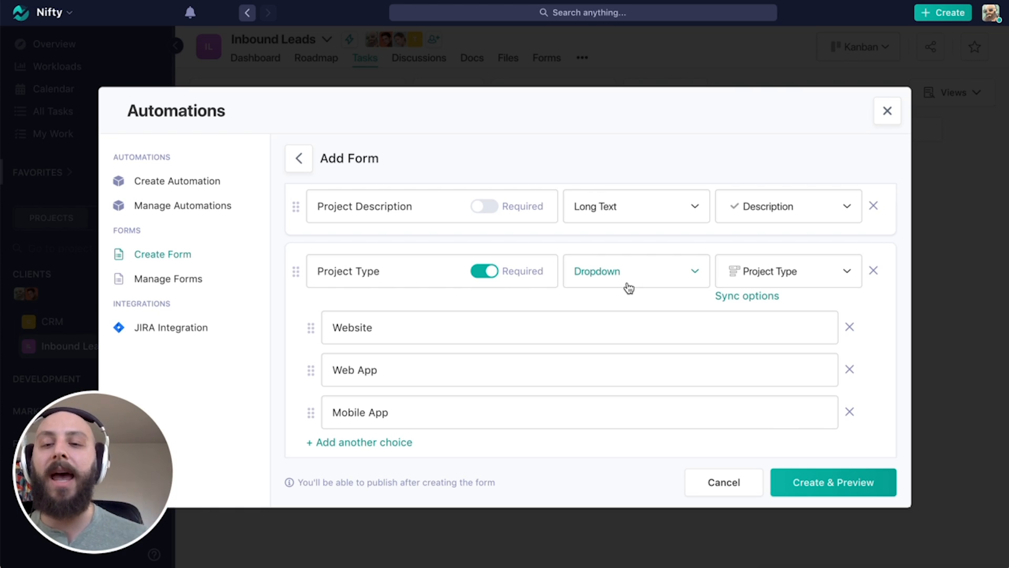
scroll(697, 383, down, 1)
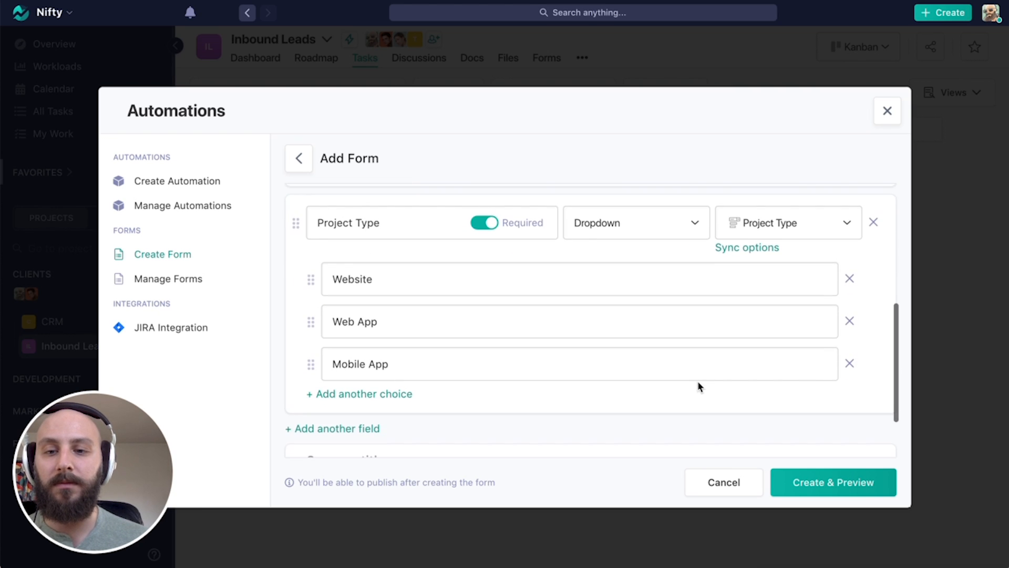
scroll(698, 386, down, 1)
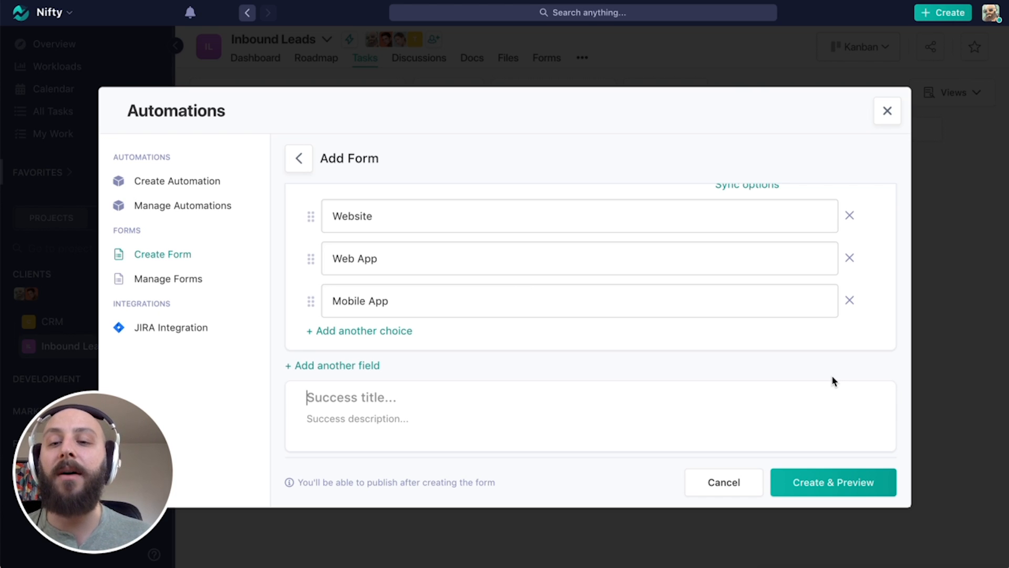
Set success title 'Thanks for submitting!' and description 'We'll reach out shortly', then save.
text(Thanks f)
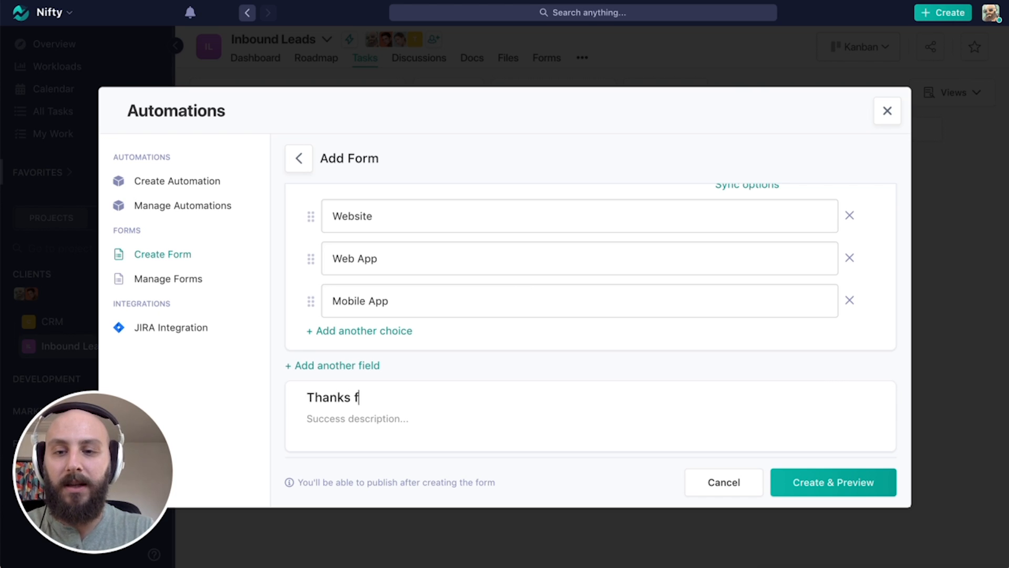
text(or submitting!)
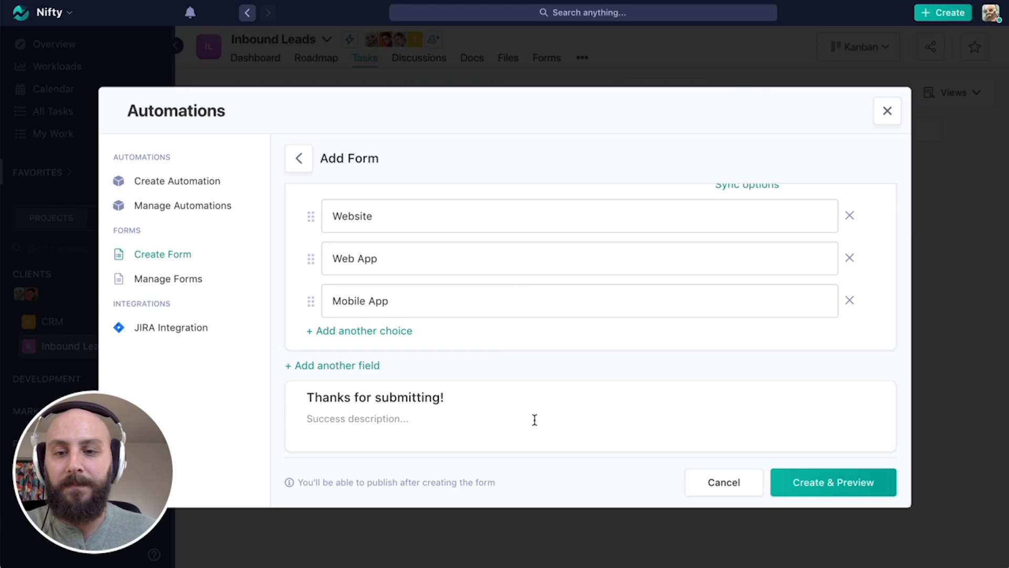
click(432, 423)
text(W)
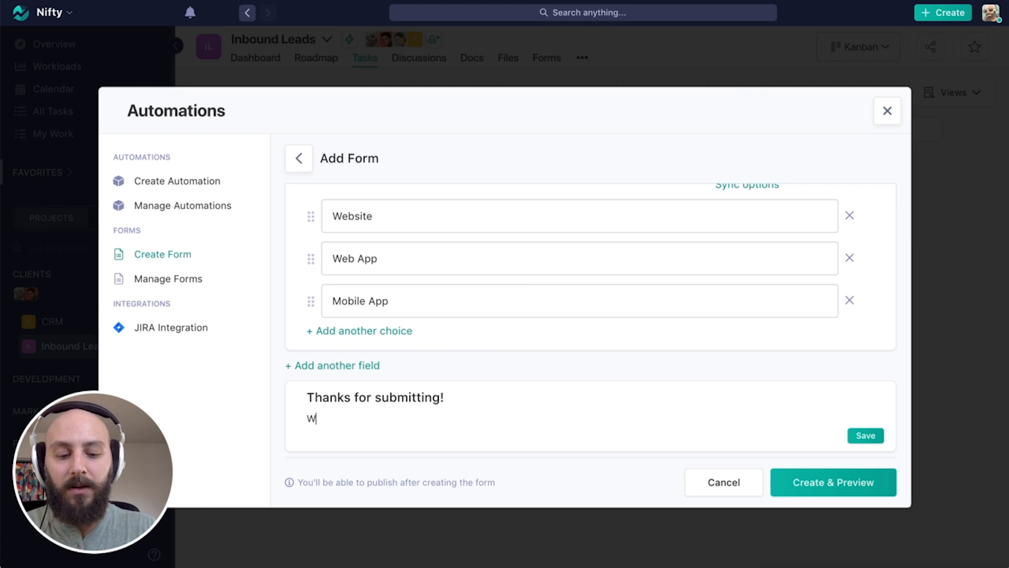
text(e'll reach out )
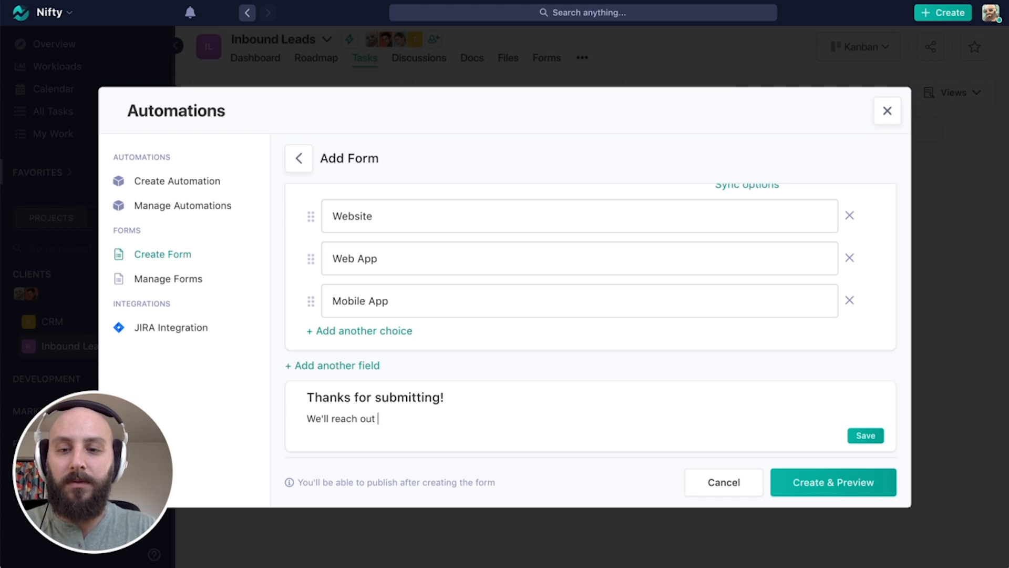
text(shortly.)
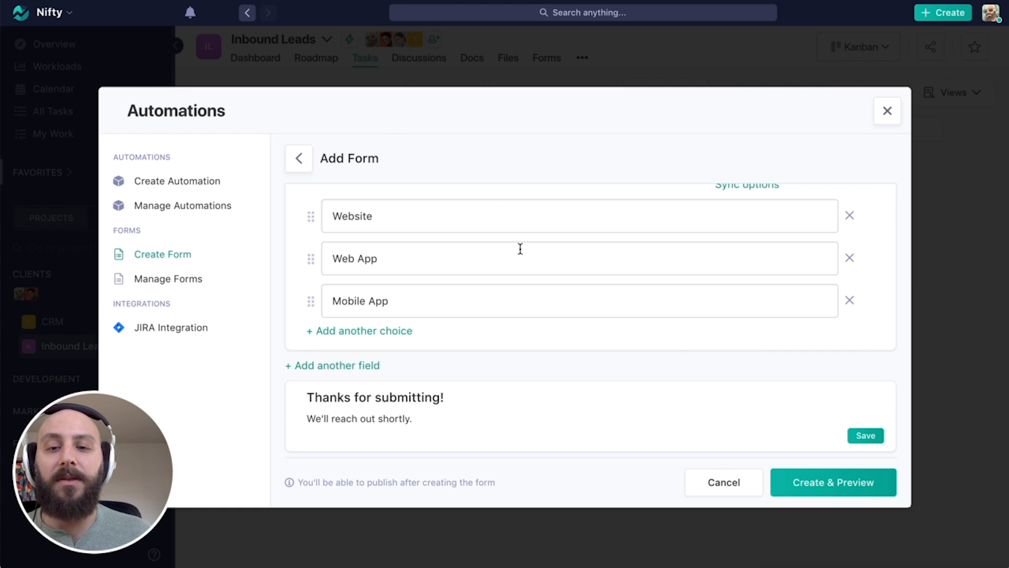
click(865, 435)
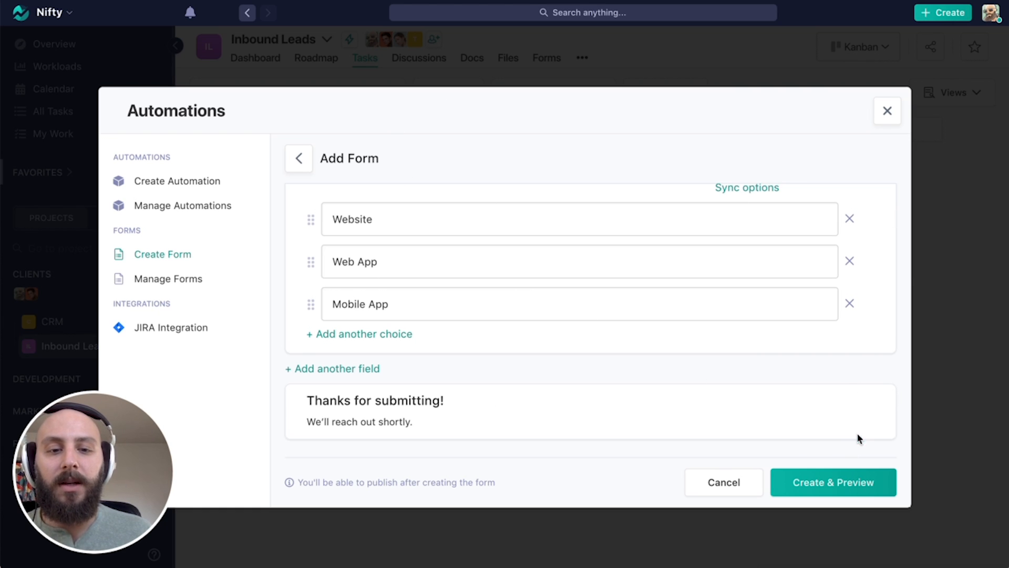
Create the form, then reopen Project Request Form from Manage Forms and preview it.
click(856, 490)
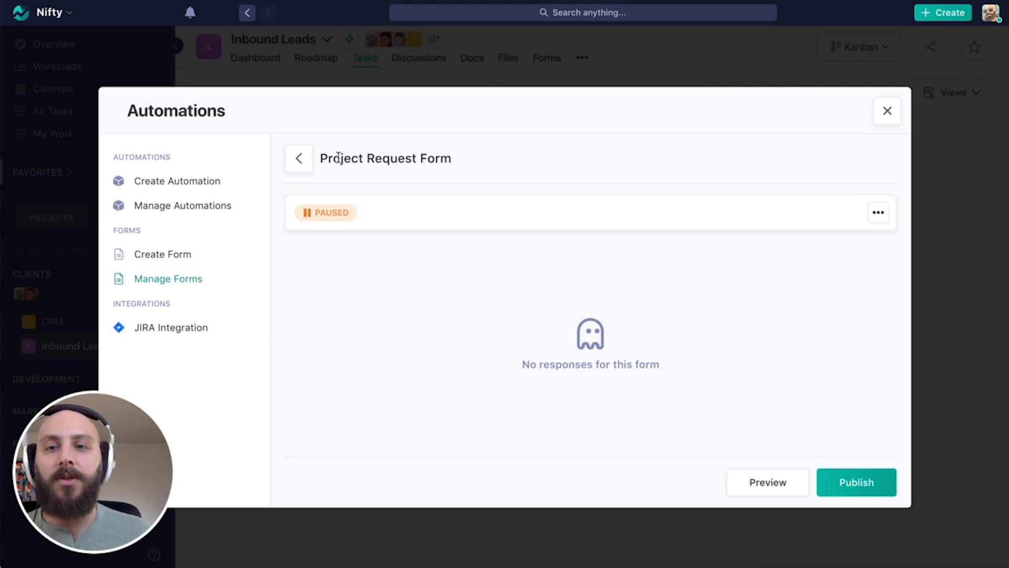
click(297, 158)
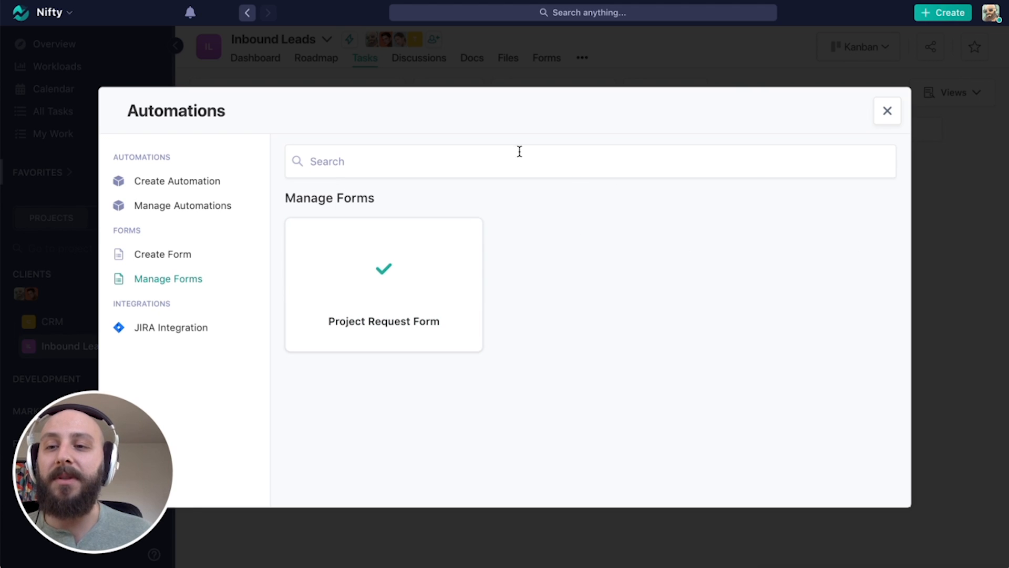
click(435, 288)
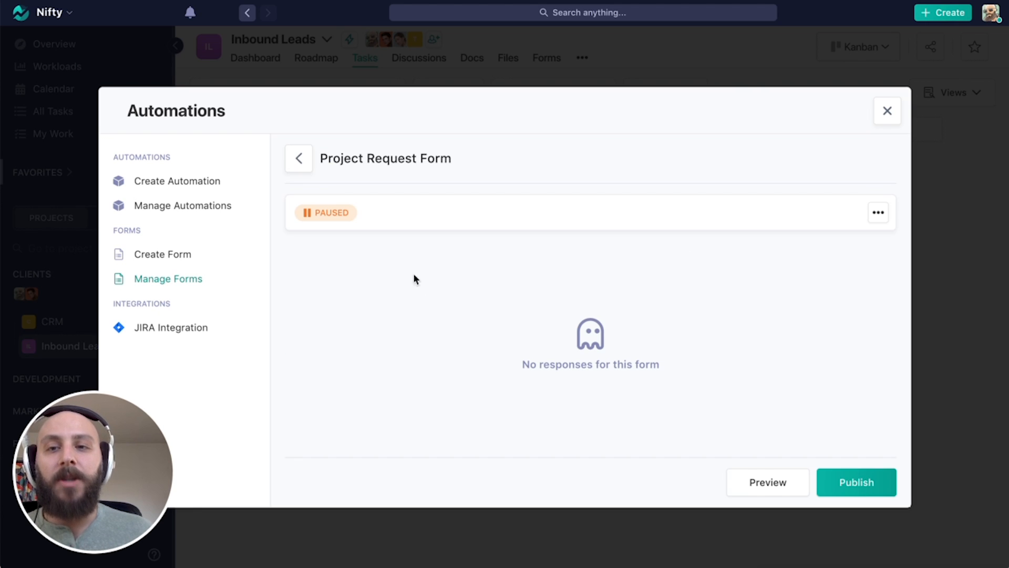
click(879, 215)
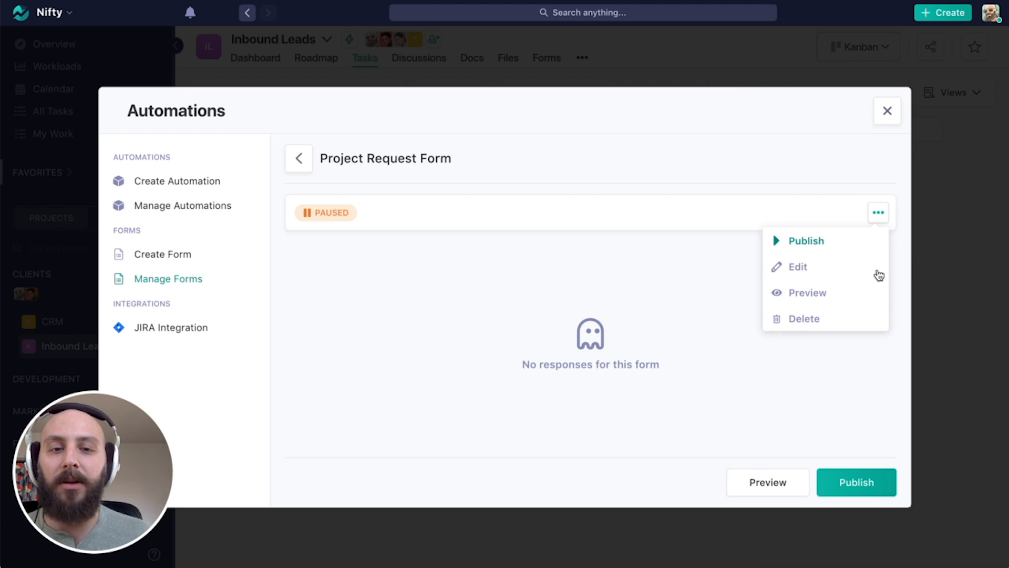
click(811, 294)
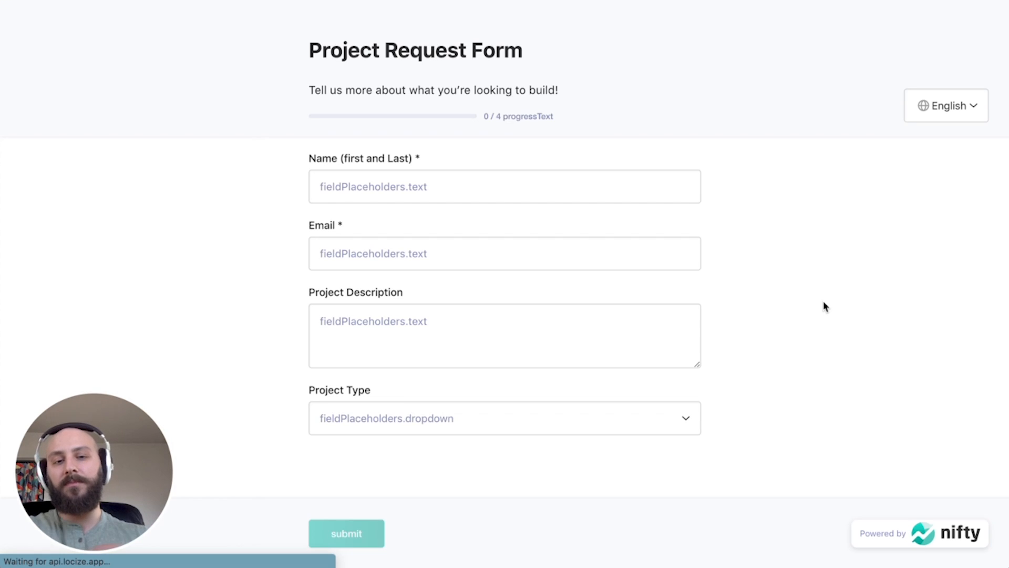
Enter the requester's full name and e-mail address in the form preview.
click(437, 183)
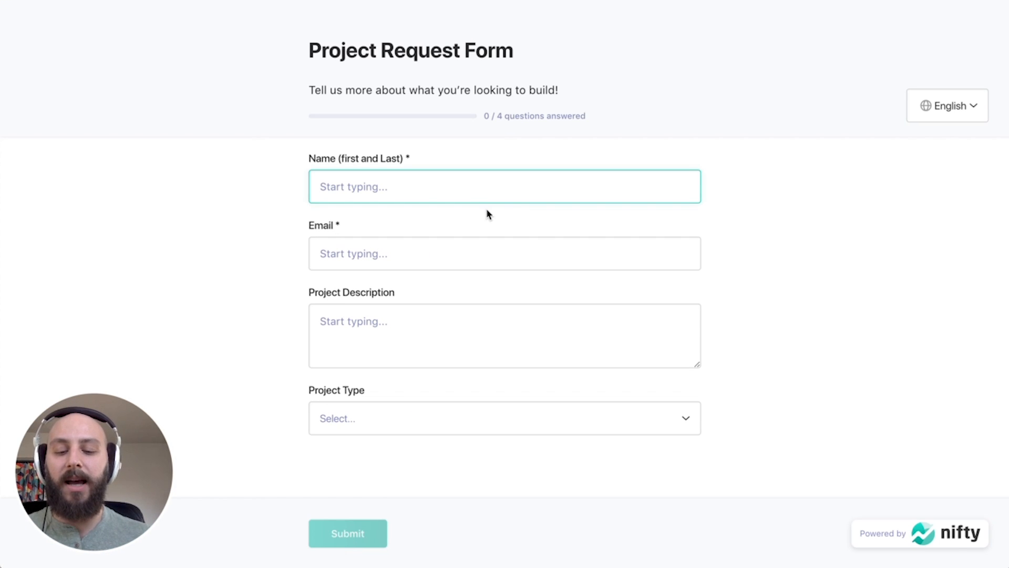
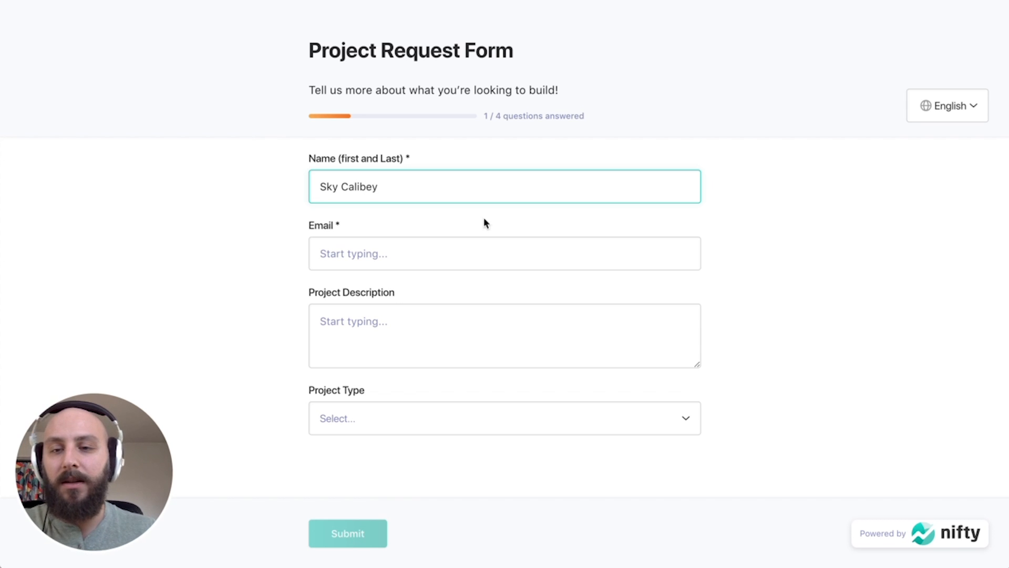
click(462, 255)
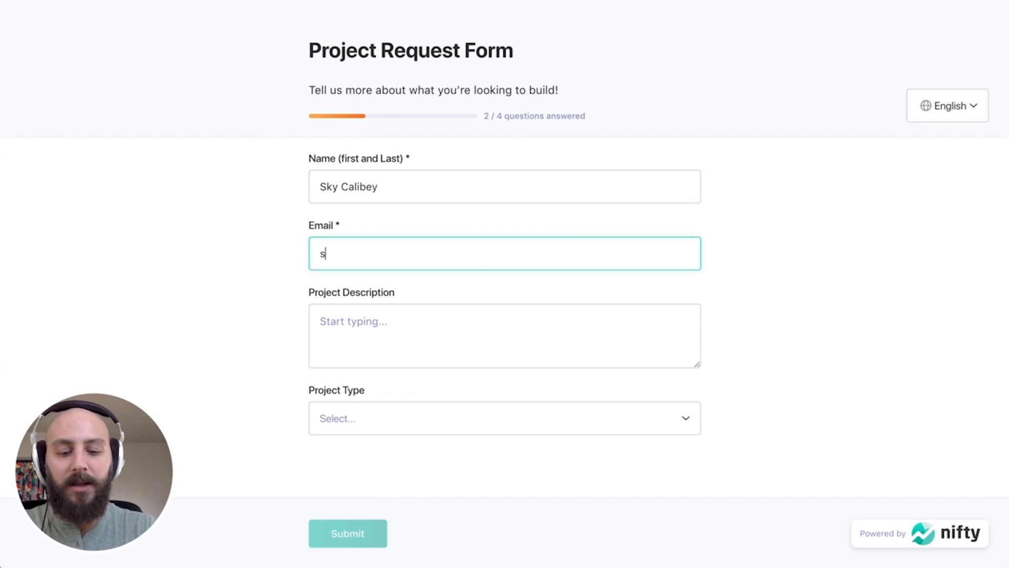
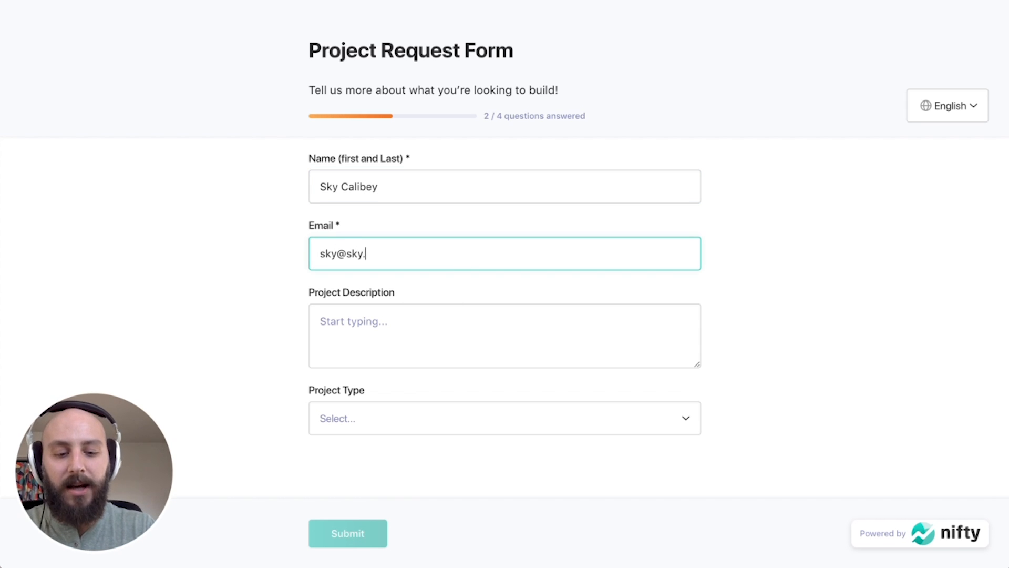
Describe the project as a webapp for finding animals adoptive homes and choose Web App.
click(462, 312)
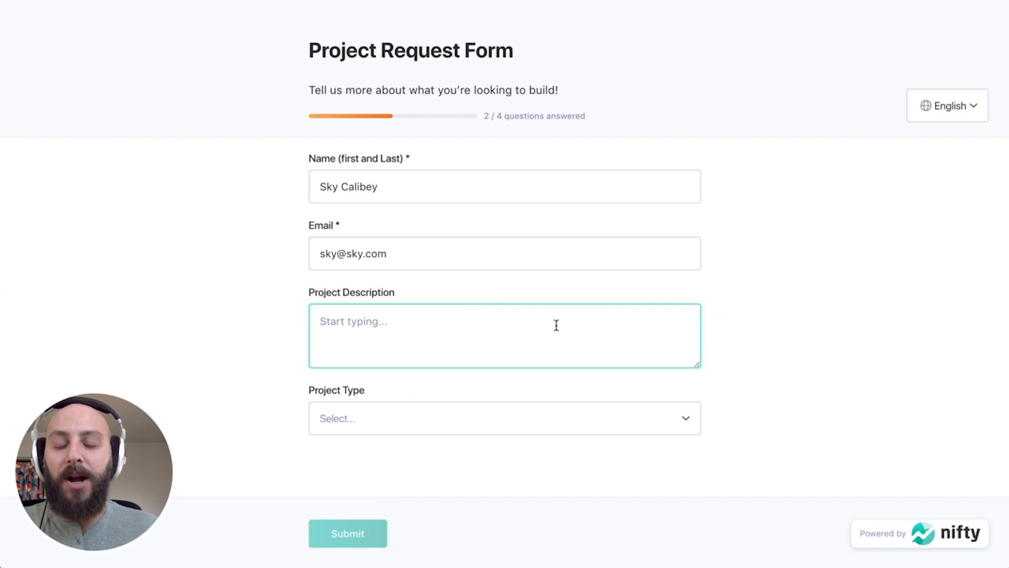
text(I wa)
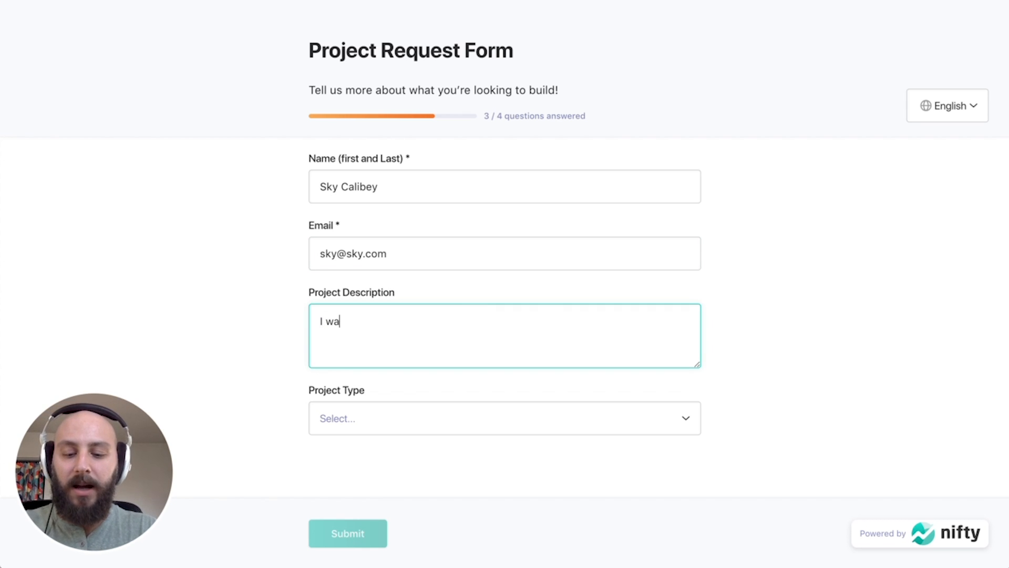
text(nt to create a wbapp)
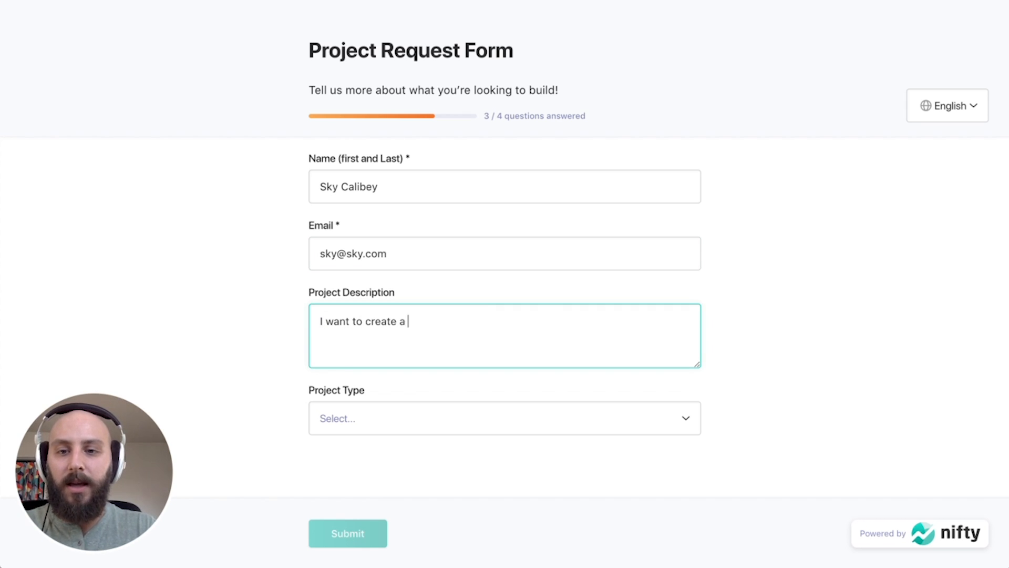
key(BackSpace)
key(BackSpace)
key(BackSpace)
key(BackSpace)
key(BackSpace)
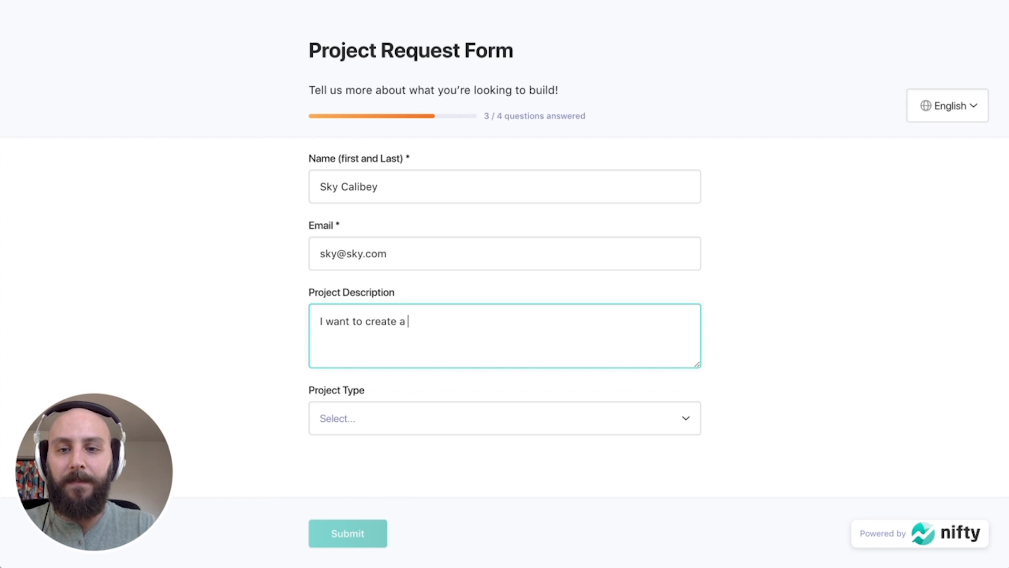
text(webapp for )
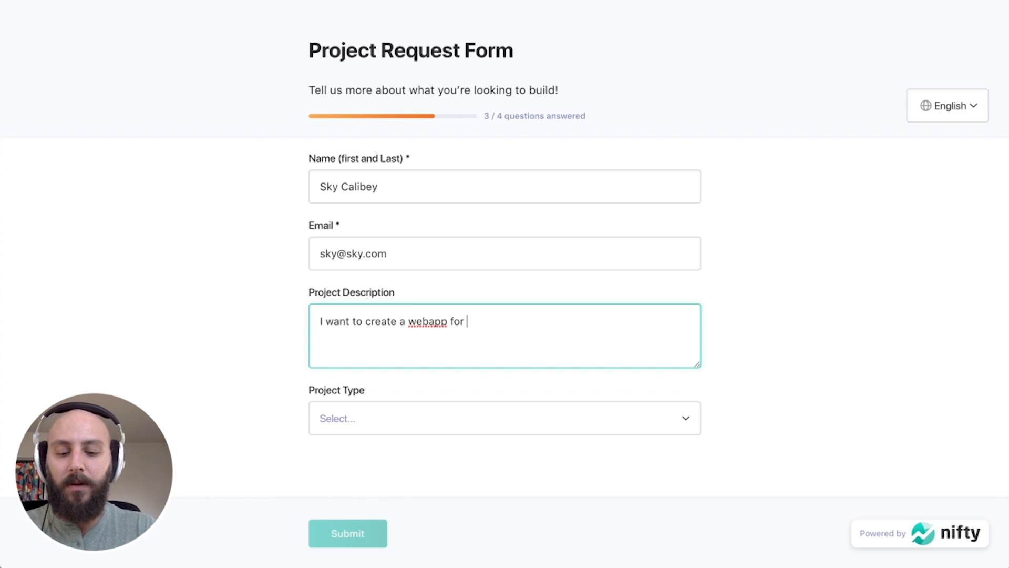
text(finding animal)
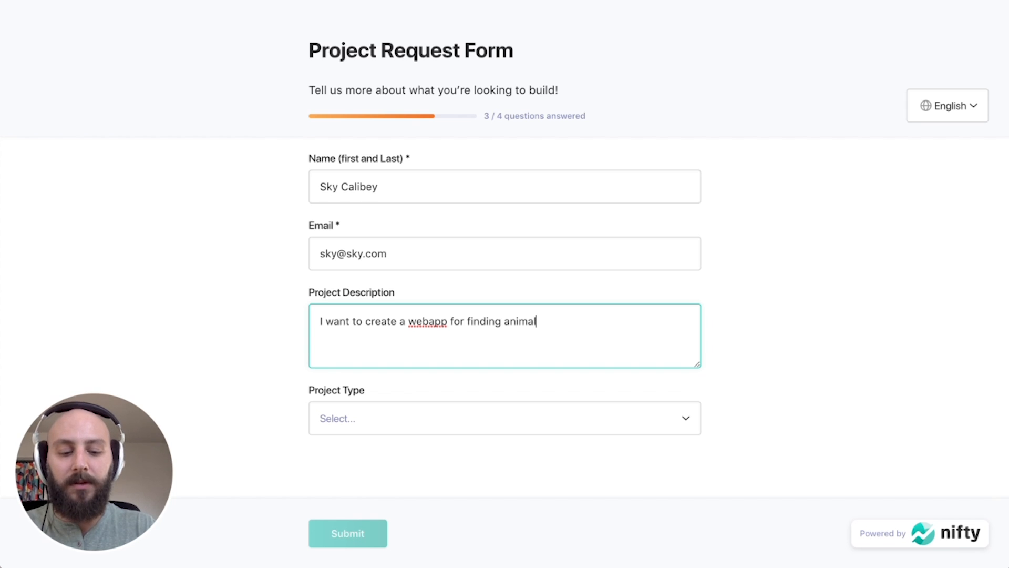
text(s adop)
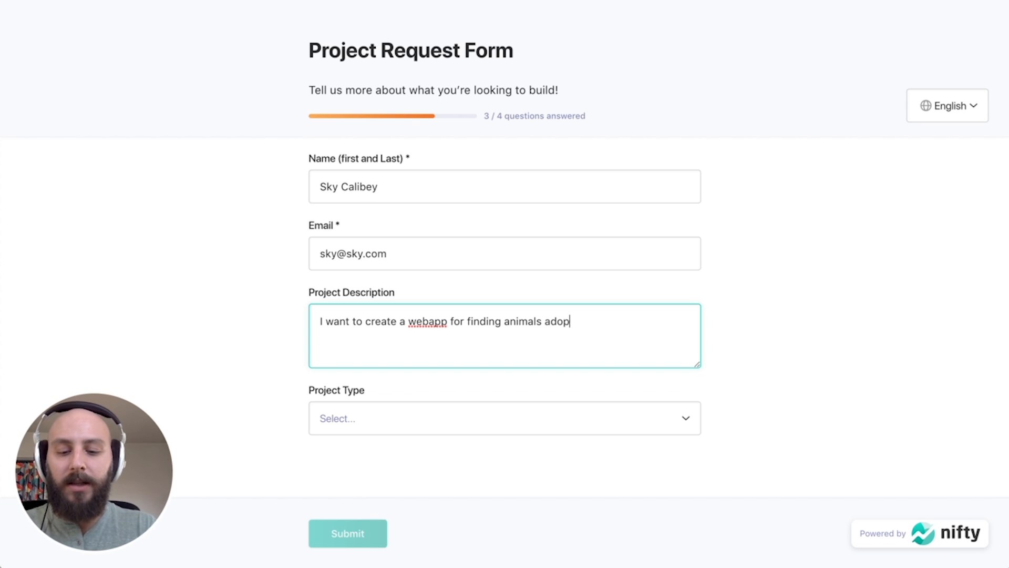
text(tive homes)
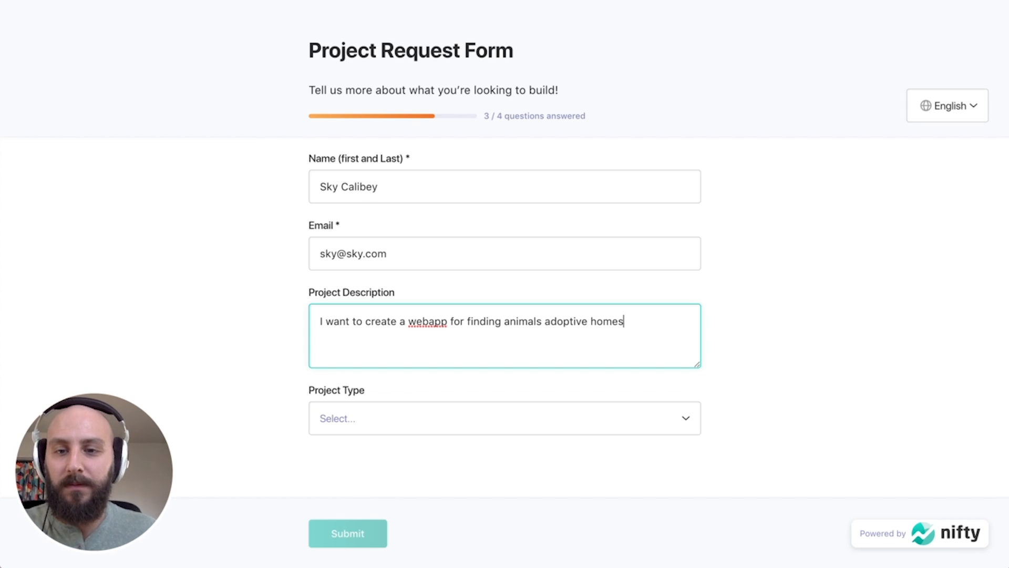
click(521, 429)
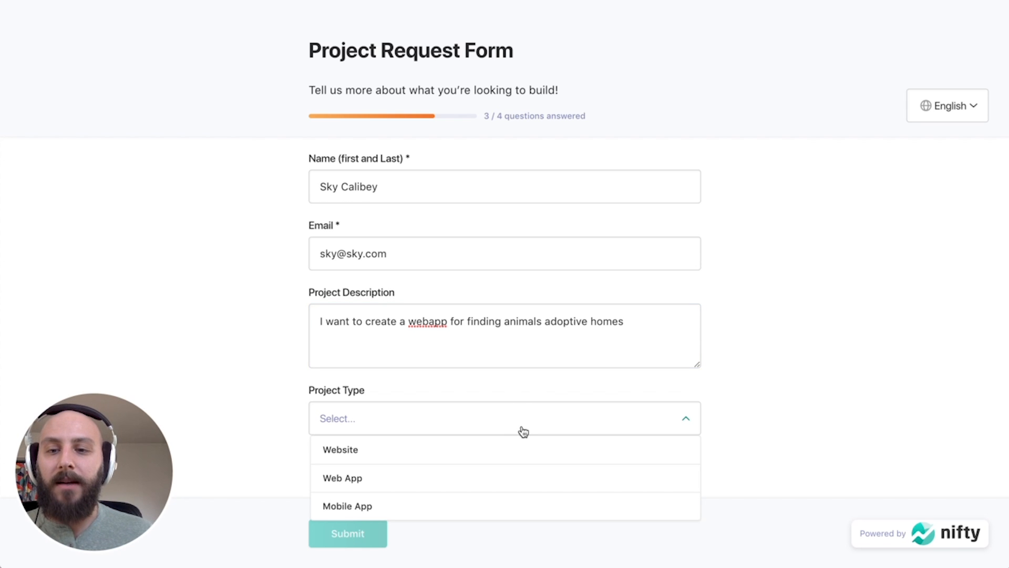
click(367, 489)
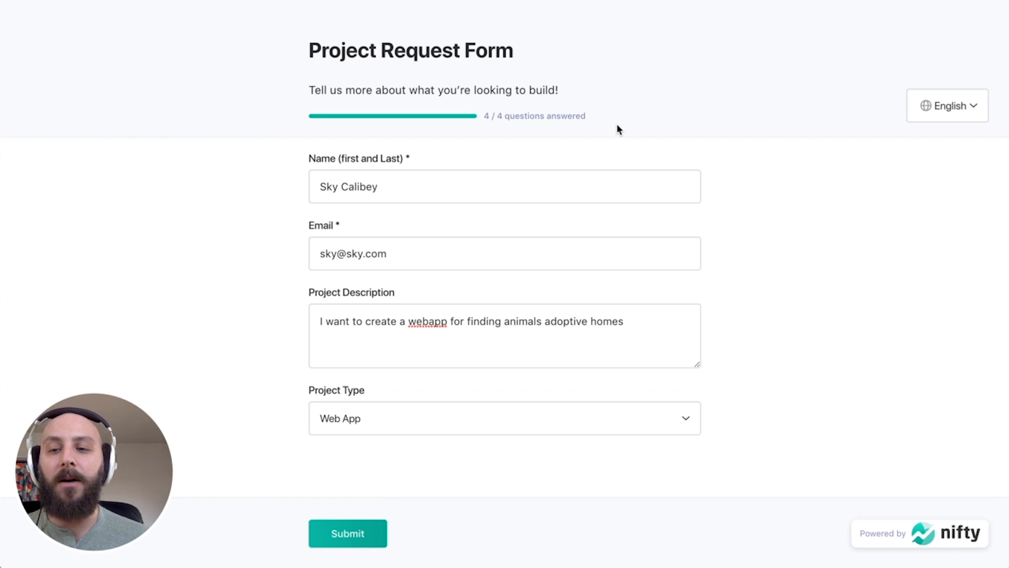
Submit the request, then reopen Automations from the Inbound Leads board.
click(371, 533)
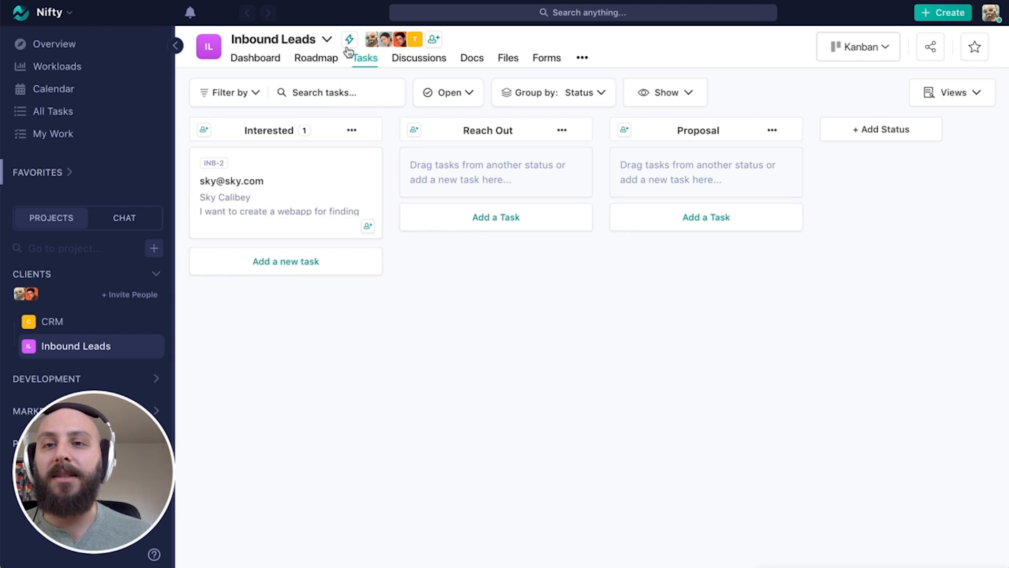
click(349, 41)
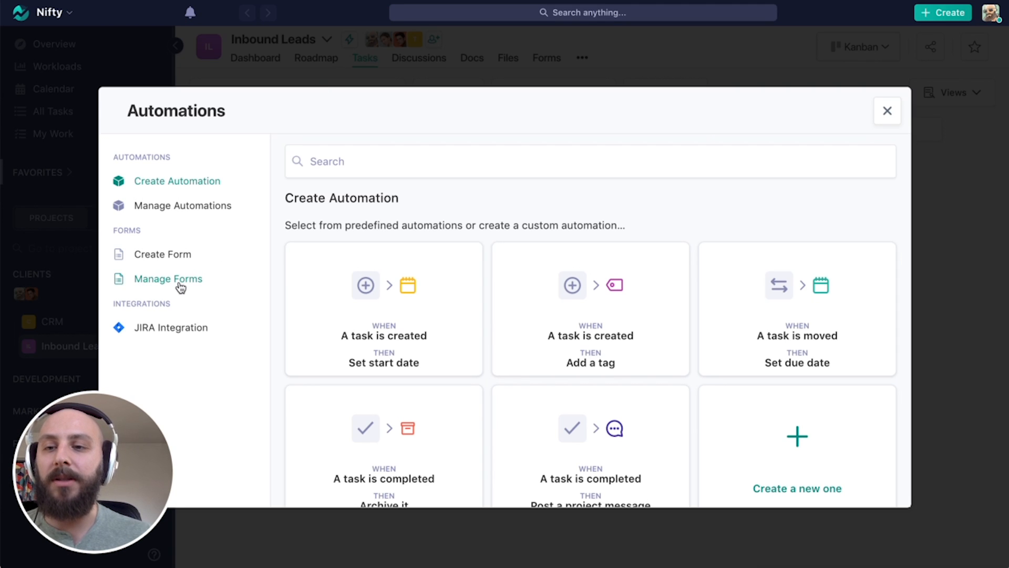
View the Project Request Form's single Nov 21 response, with its pet-adoption webapp and Web App type.
click(180, 286)
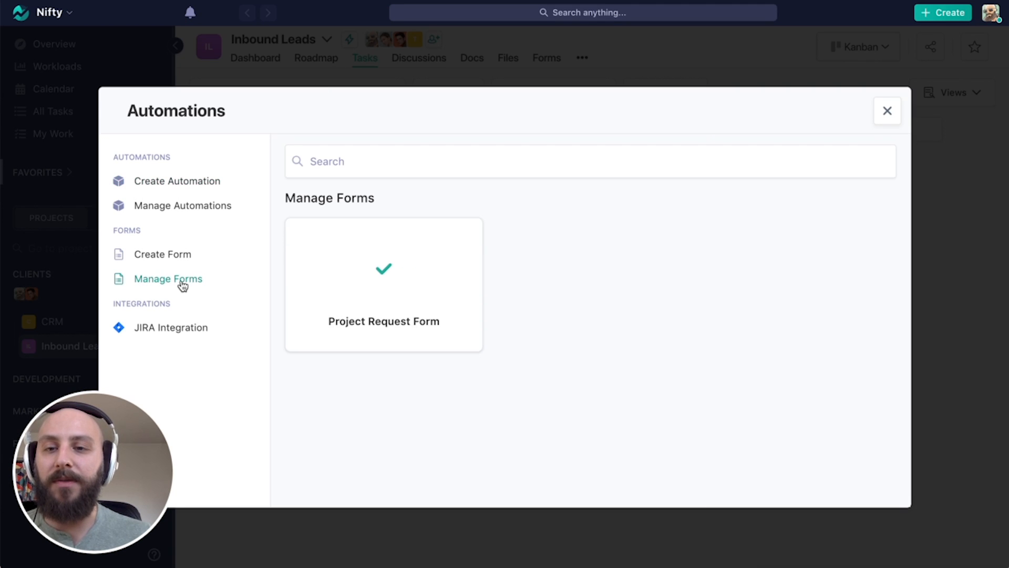
click(451, 298)
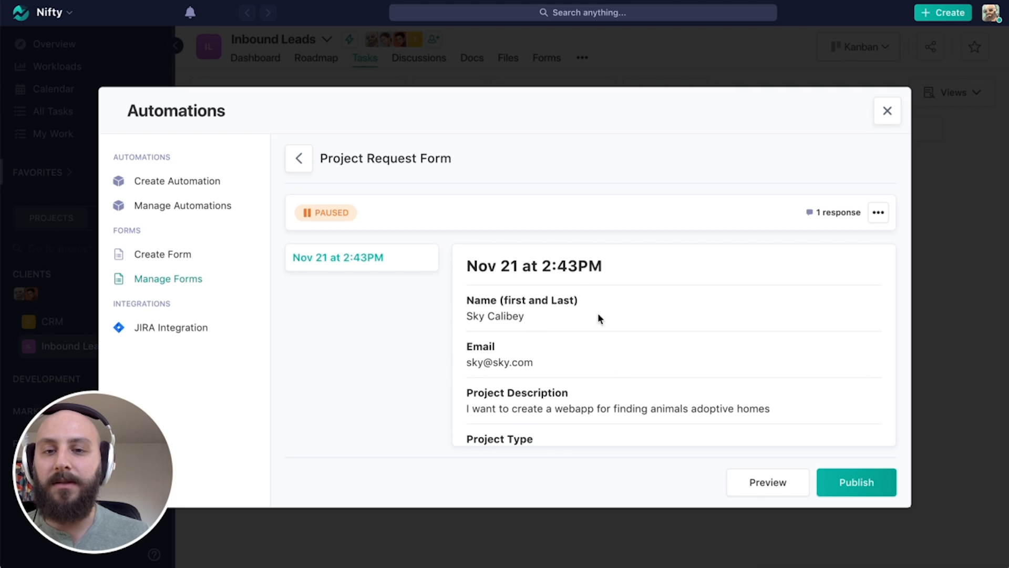
scroll(597, 313, down, 1)
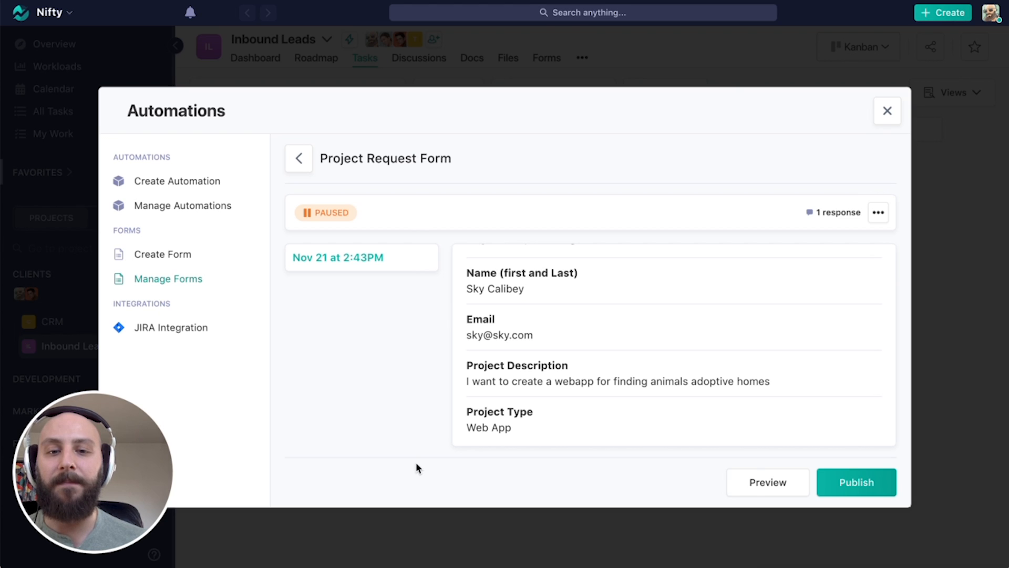
Back on the Inbound Leads board, open task INB-2 and scroll to its Budget (in USD) and Project Type fields.
click(887, 111)
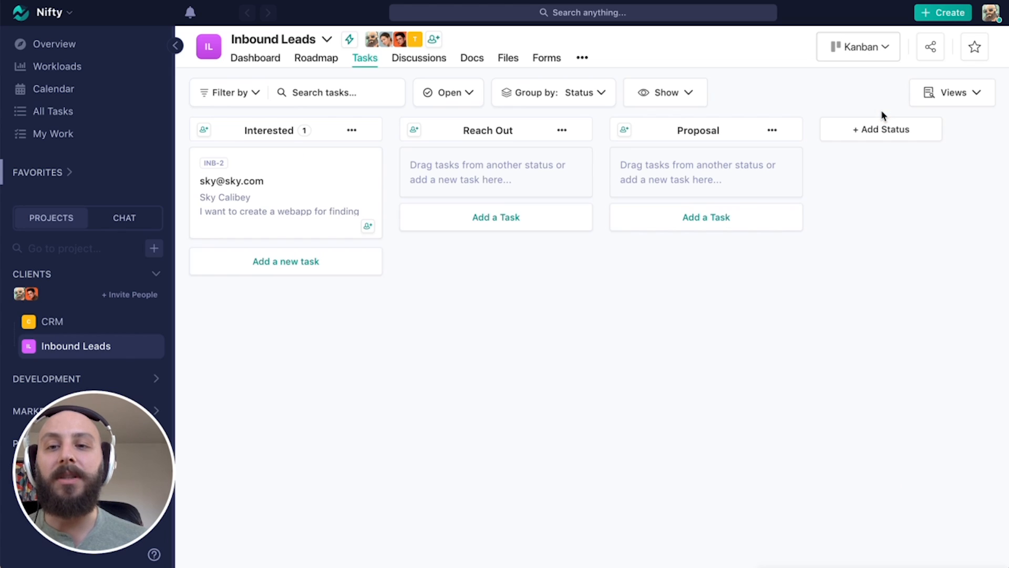
click(353, 198)
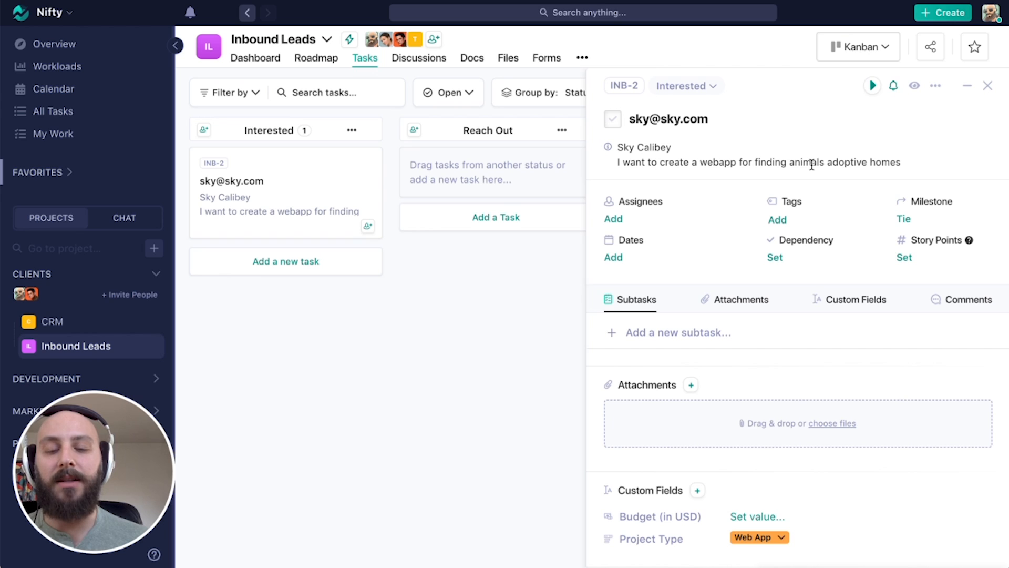
scroll(844, 495, down, 1)
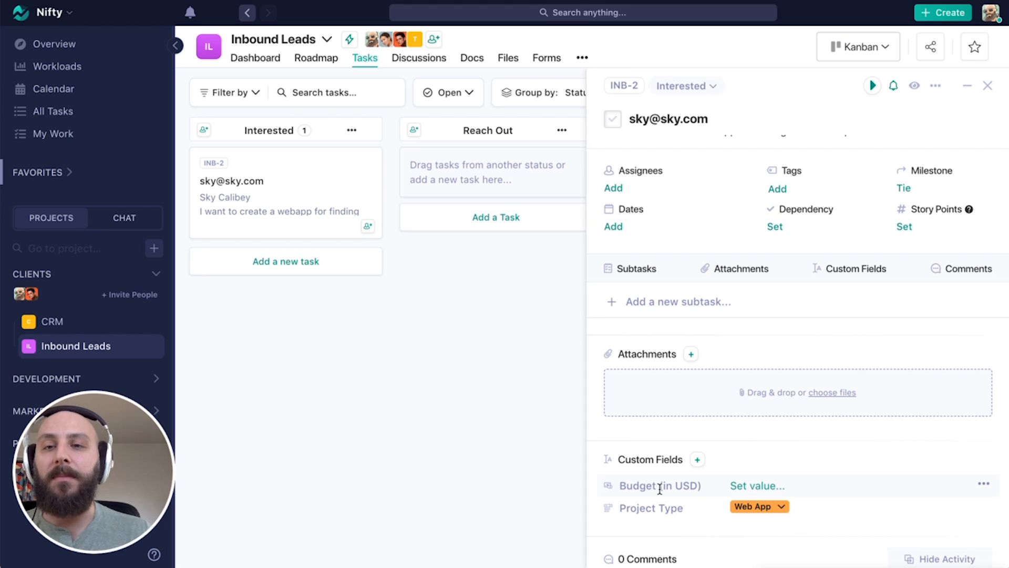
Open the Project Request Form for editing from the project's Automations forms.
click(349, 40)
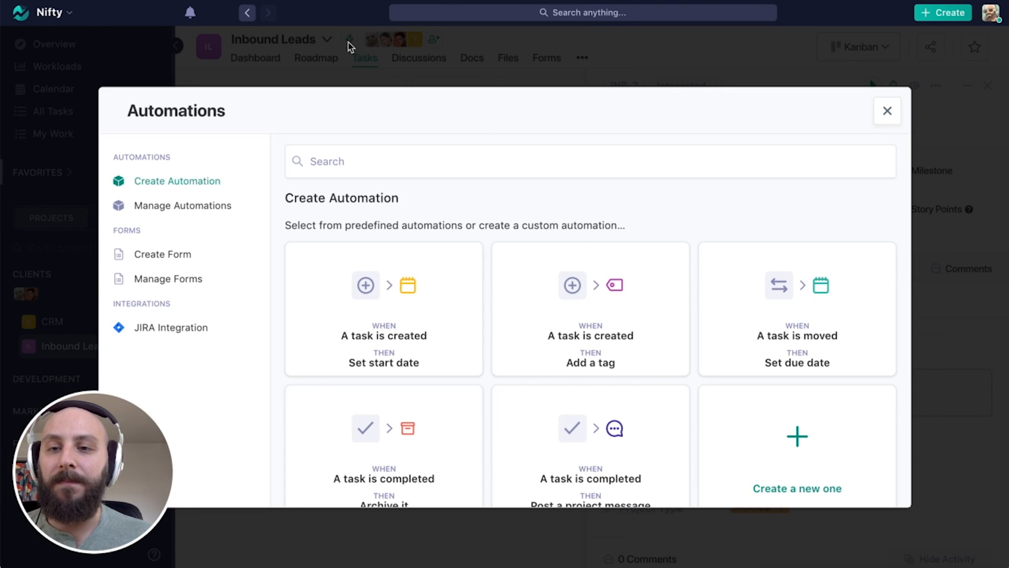
click(183, 282)
click(444, 293)
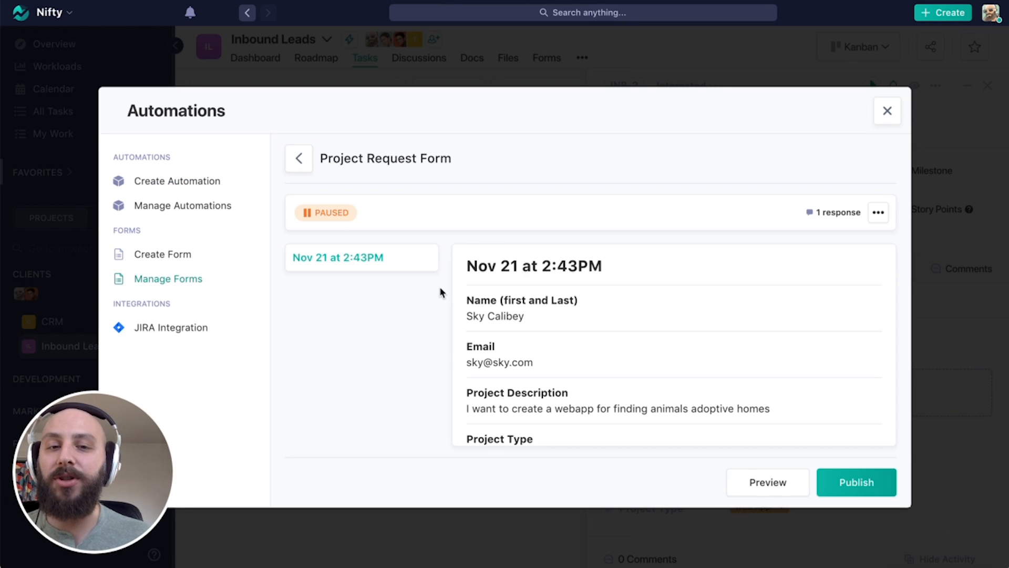
click(886, 222)
click(798, 267)
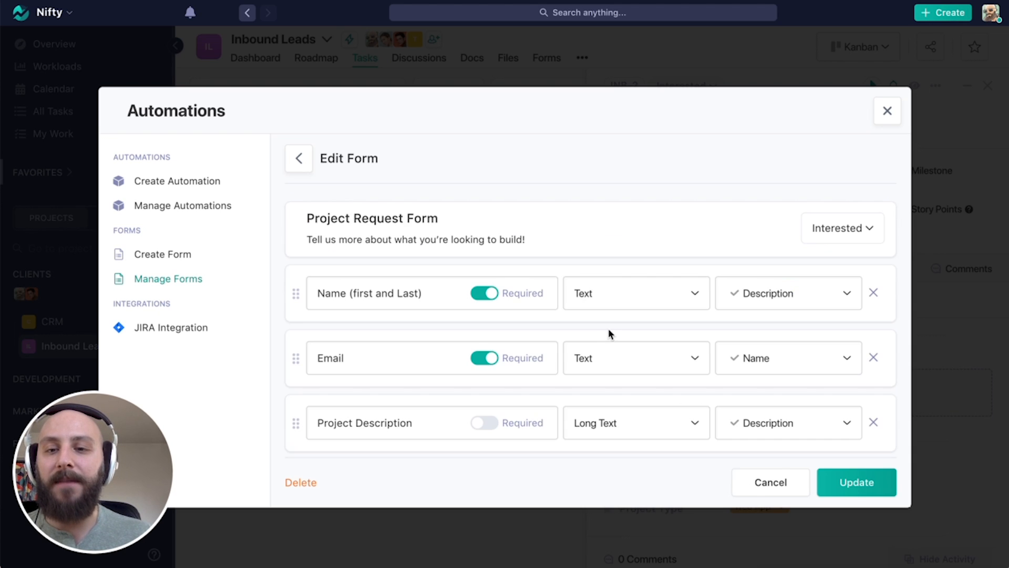
scroll(453, 345, down, 6)
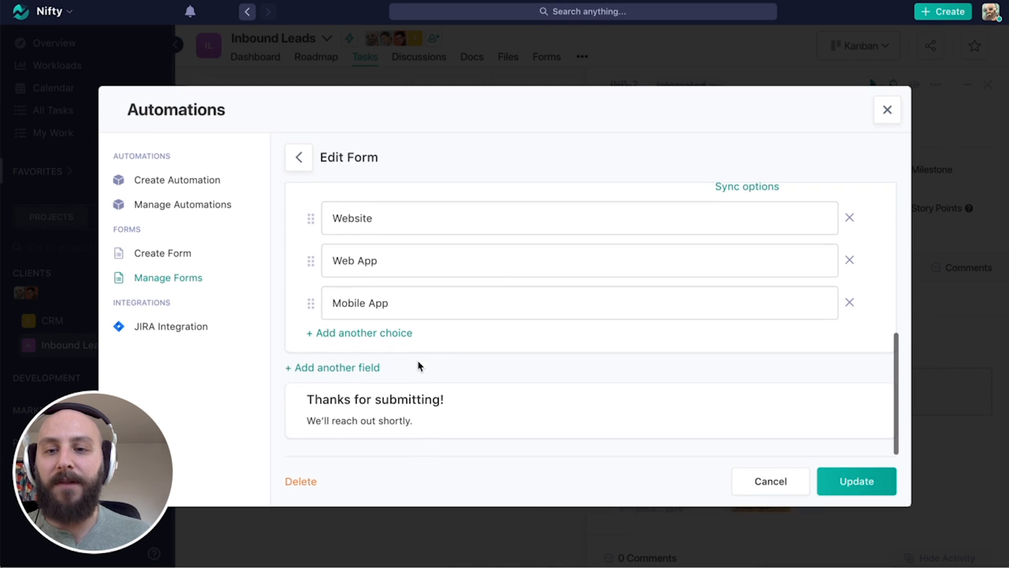
Add a Number field labelled 'Budgets (in USD)' mapped to the task's Budget (in USD) field.
click(358, 370)
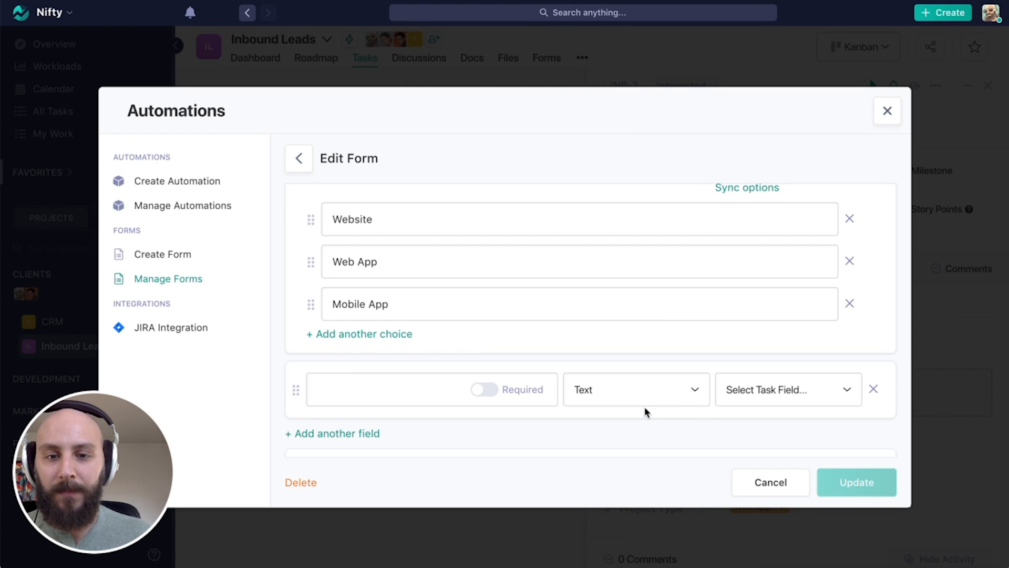
click(664, 400)
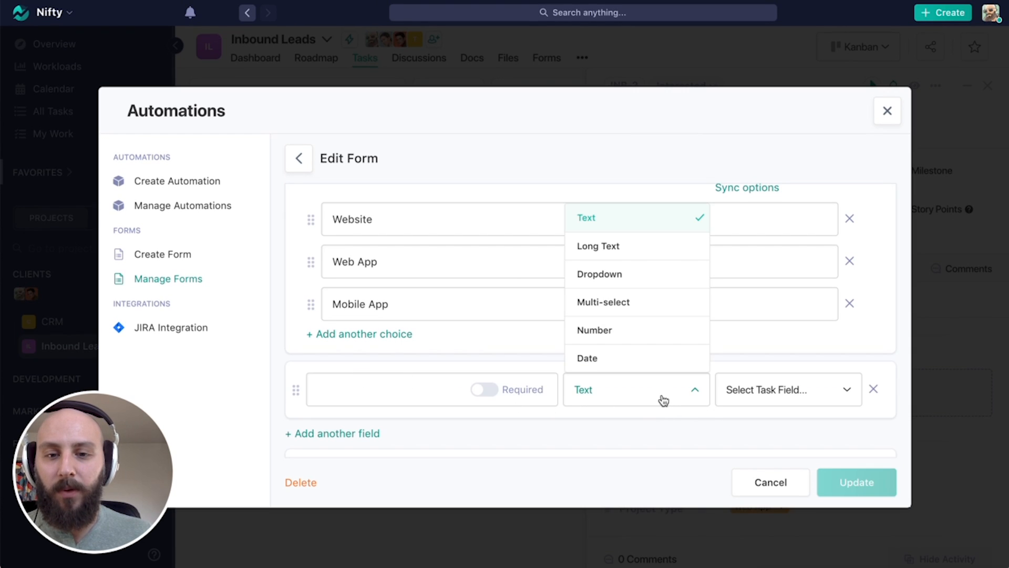
click(646, 344)
click(792, 390)
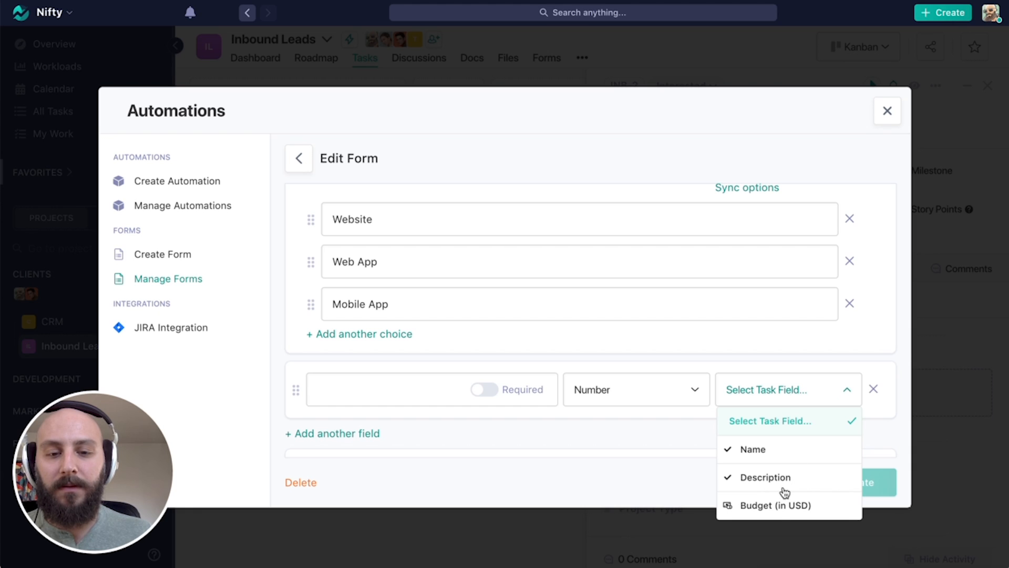
click(775, 506)
click(376, 383)
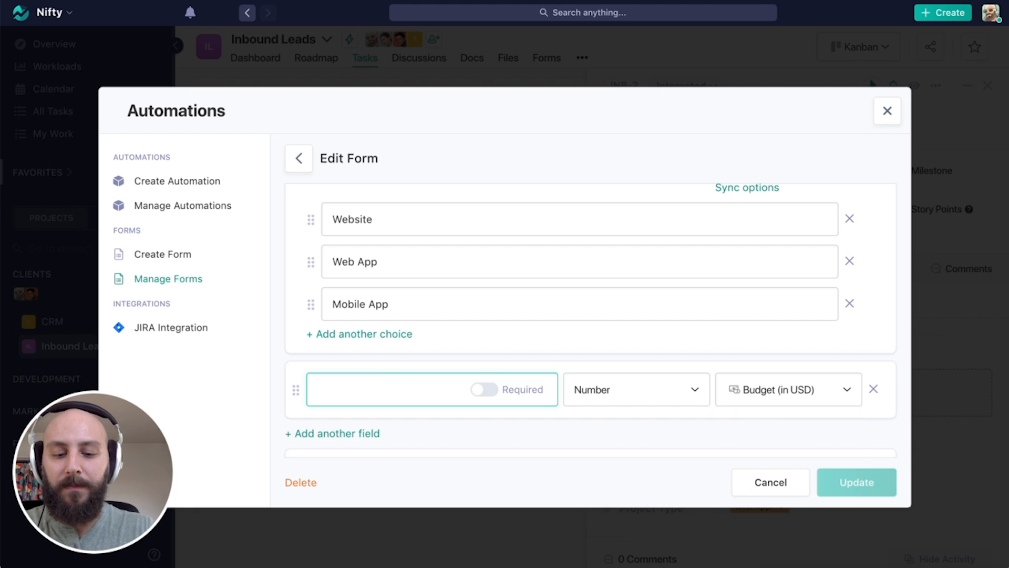
text(Budget)
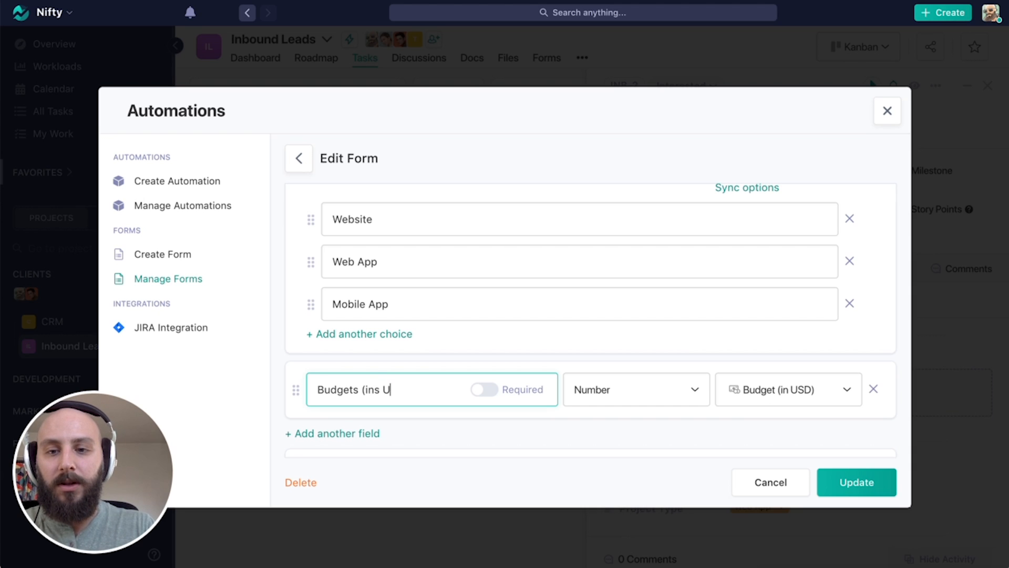
text(s (in USD))
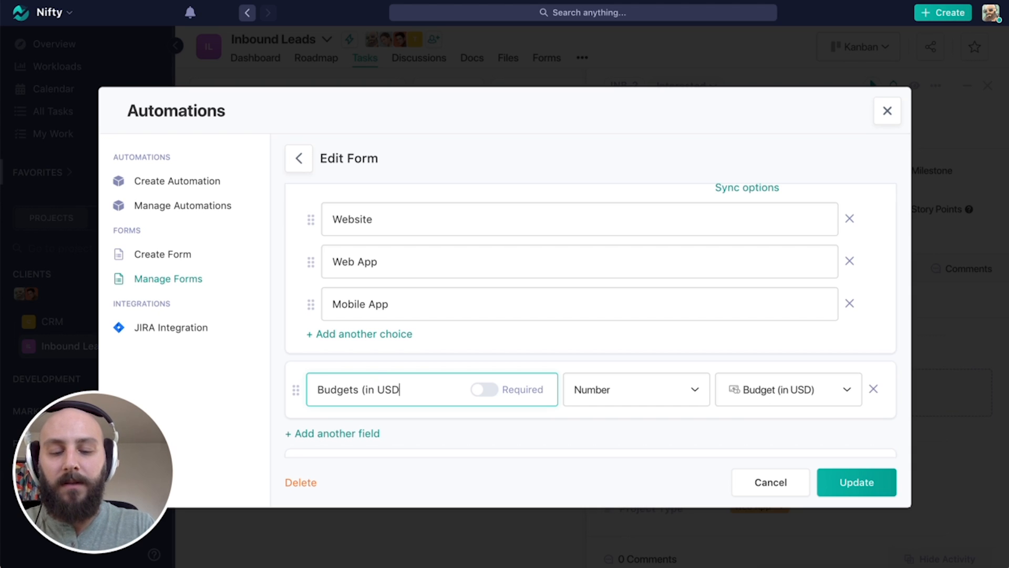
Save the updated Project Request Form and publish it via a public link.
click(859, 485)
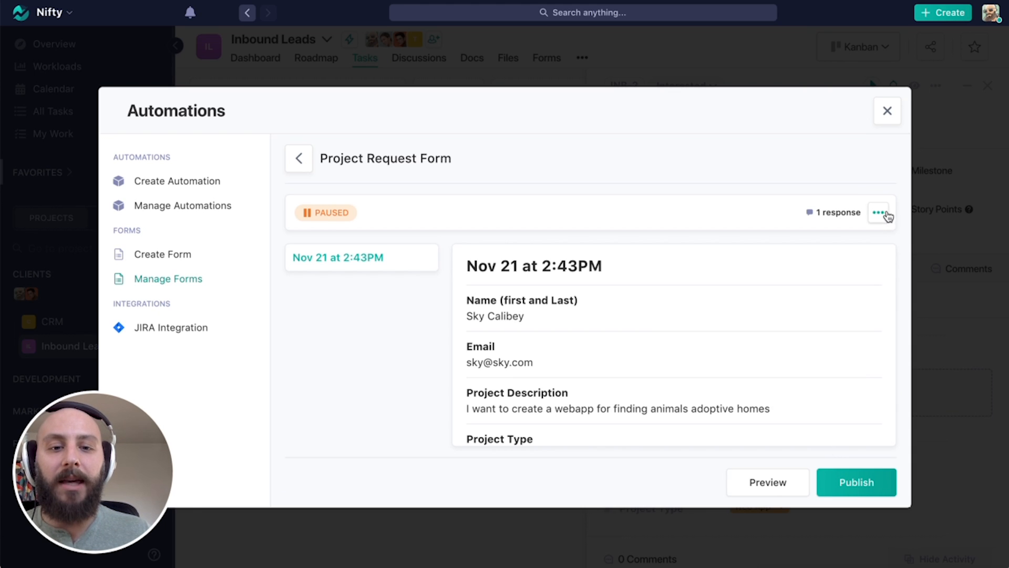
click(858, 484)
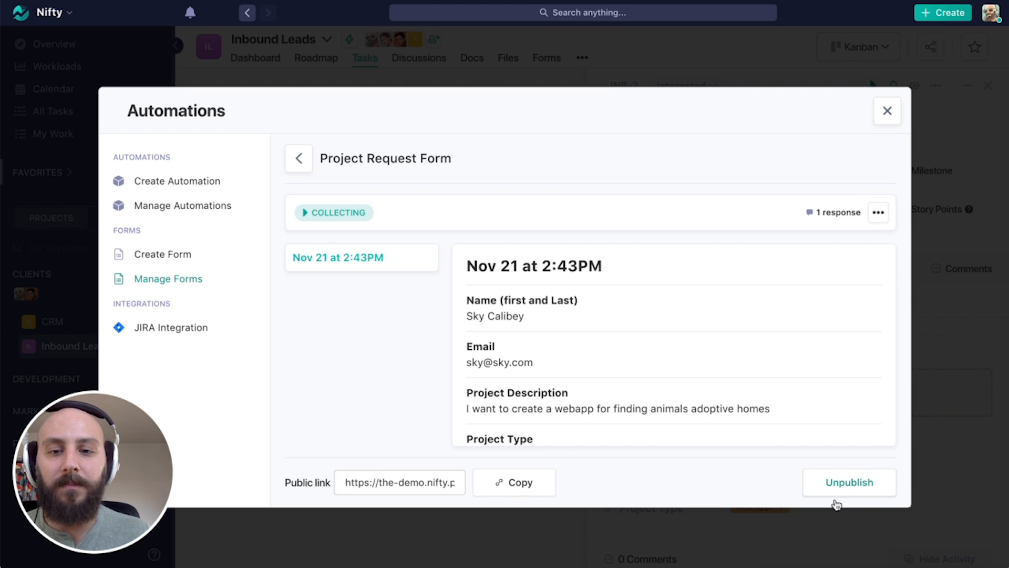